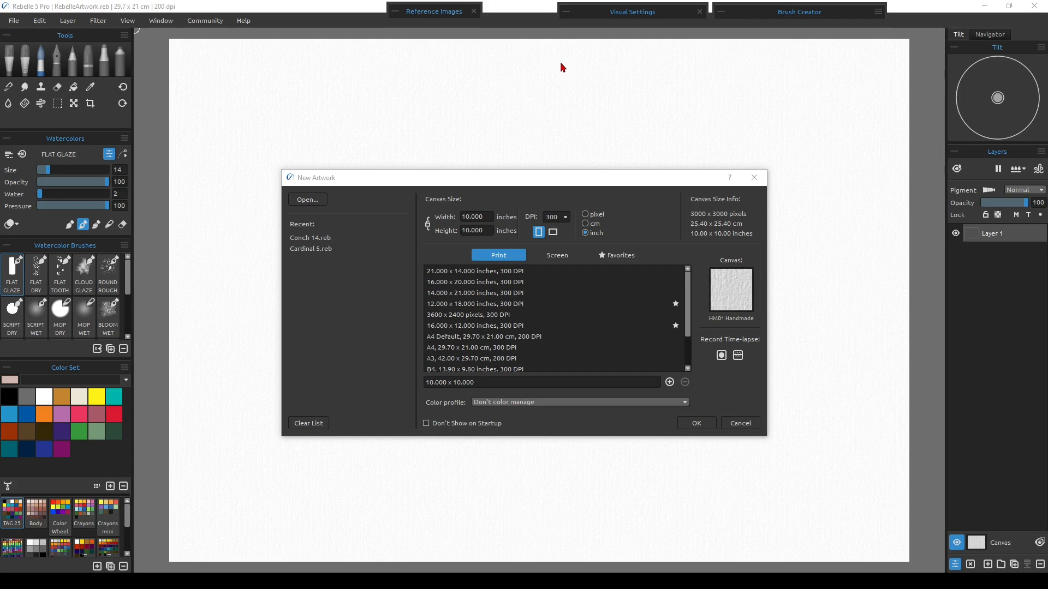
Browse the saved Conch Shells REB files through the open-file dialog without opening any of them.
click(481, 184)
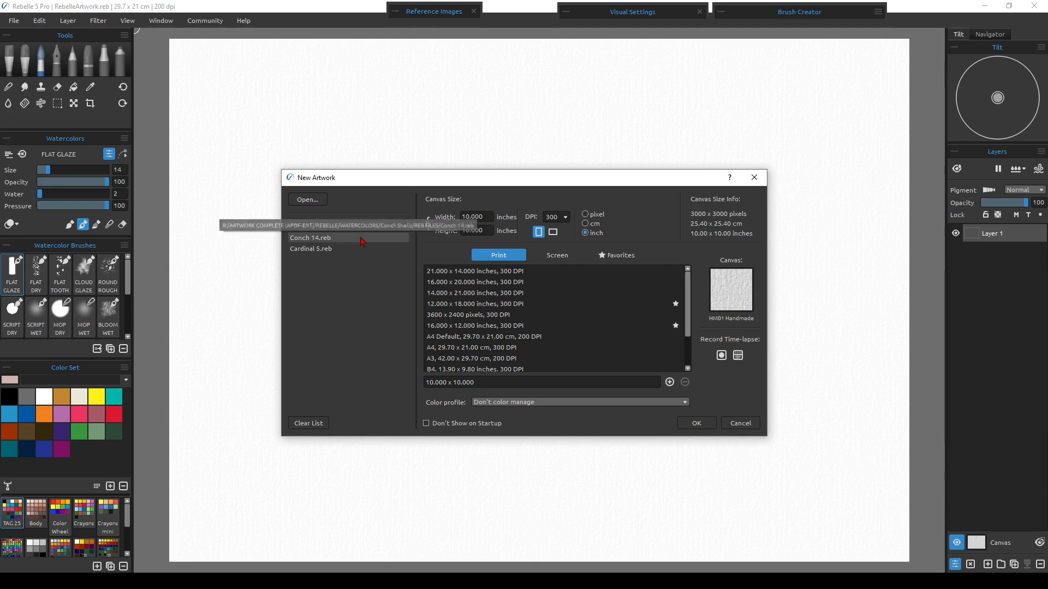
click(308, 202)
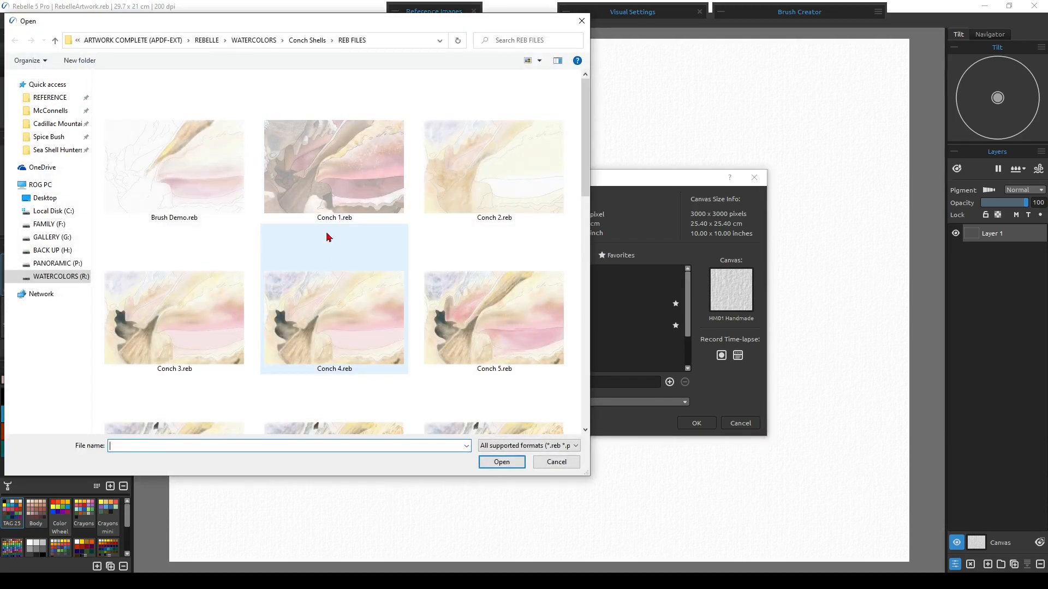
scroll(404, 294, down, 5)
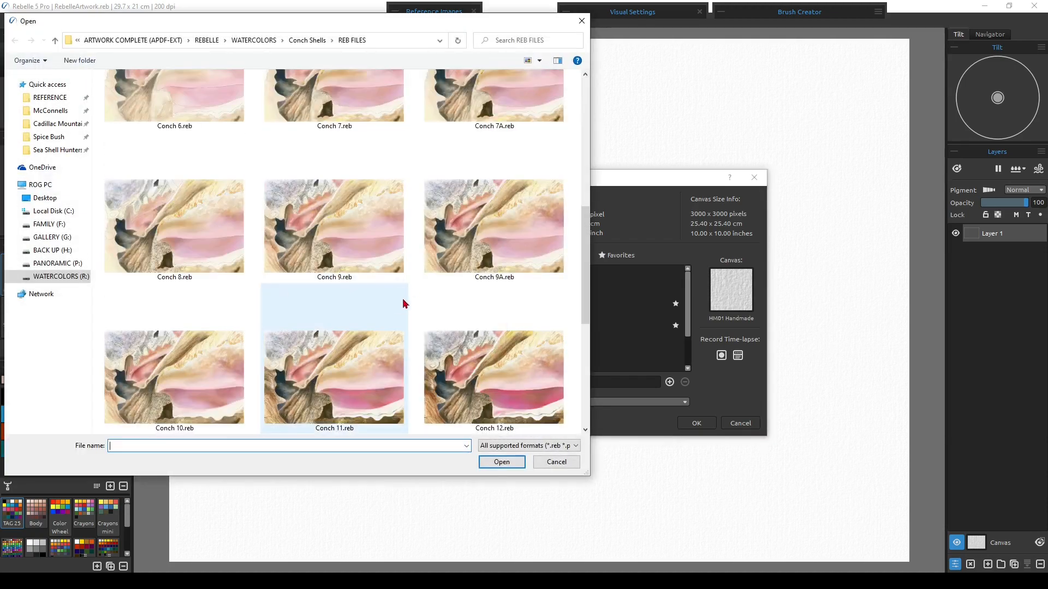
scroll(407, 286, down, 2)
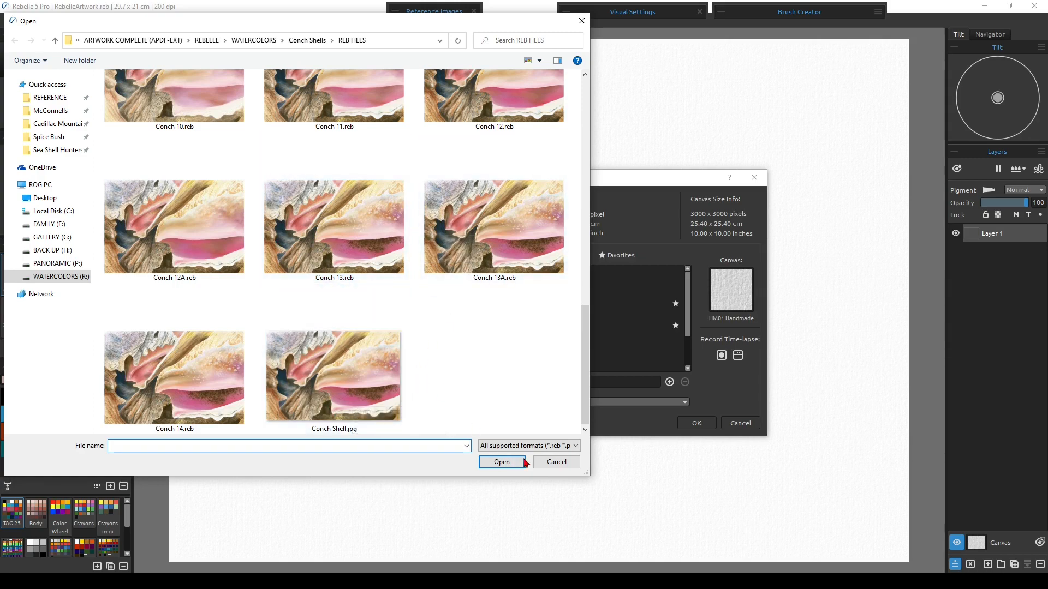
click(556, 462)
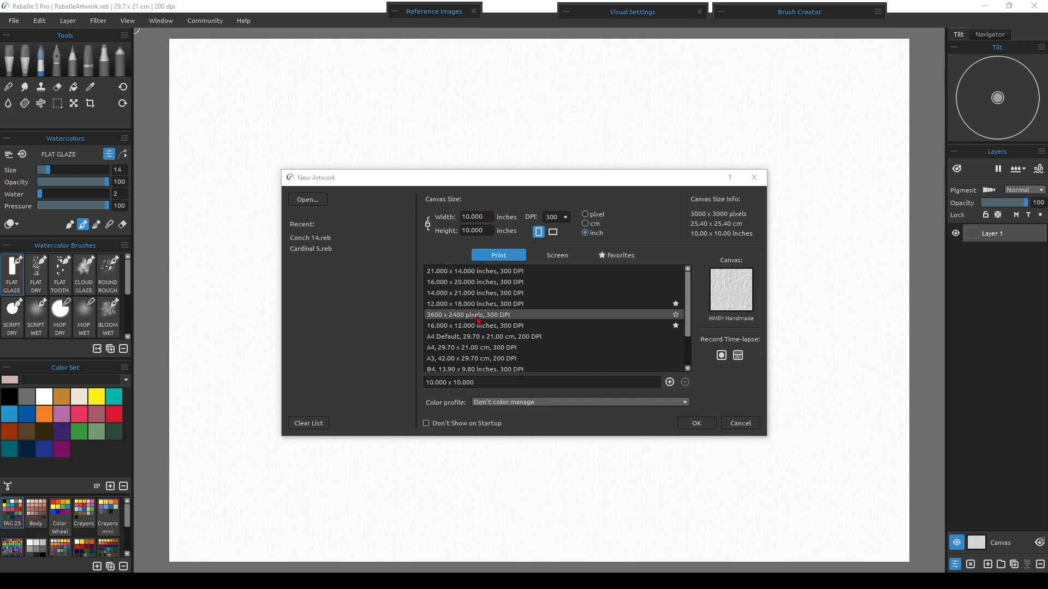
Examine the Print and Screen canvas size presets and the available DPI values for the new artwork.
scroll(479, 320, down, 2)
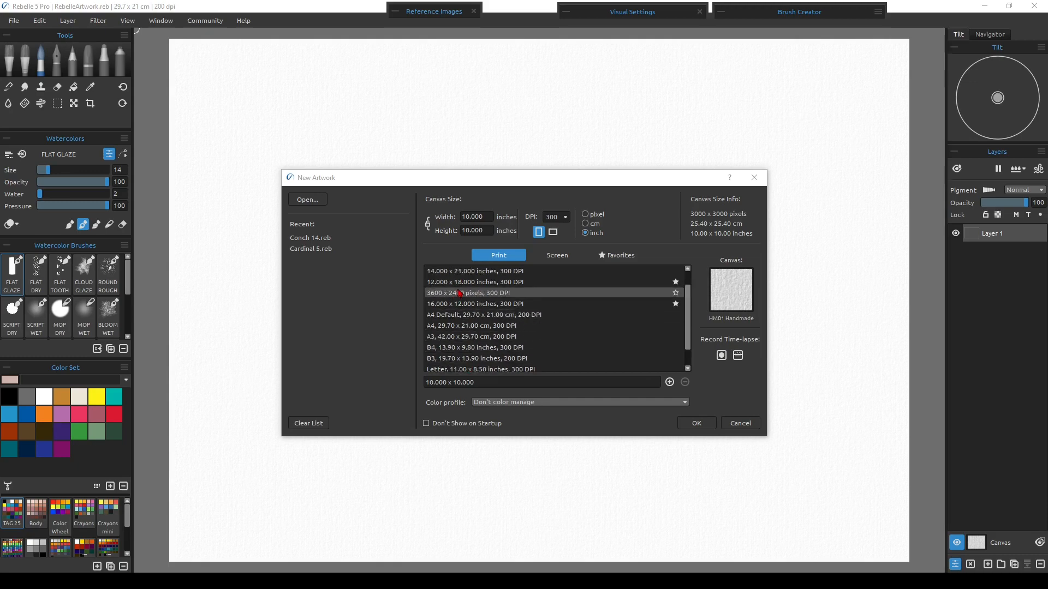
scroll(470, 323, down, 2)
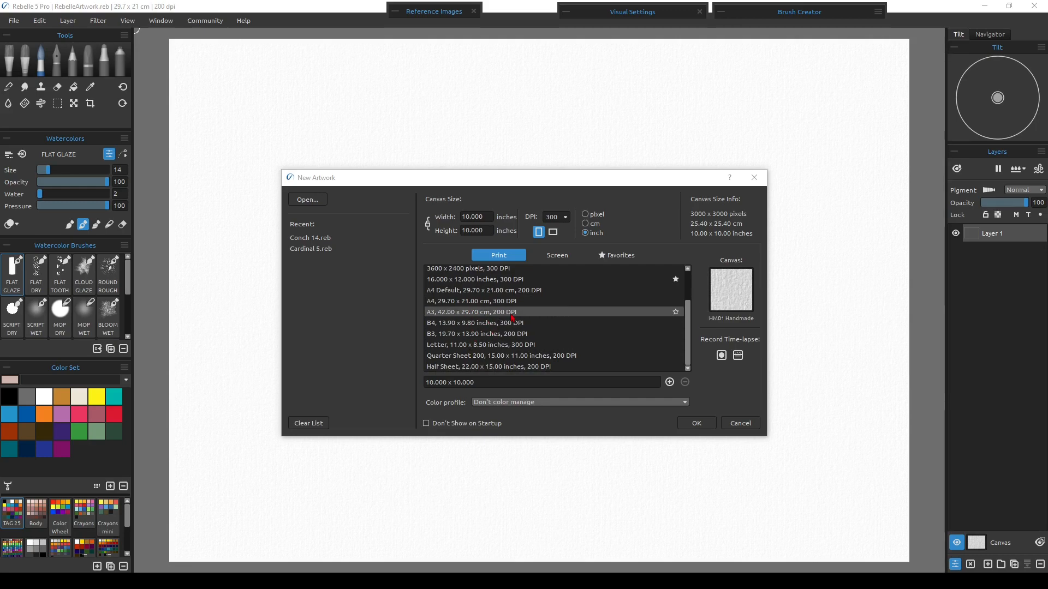
scroll(486, 325, up, 4)
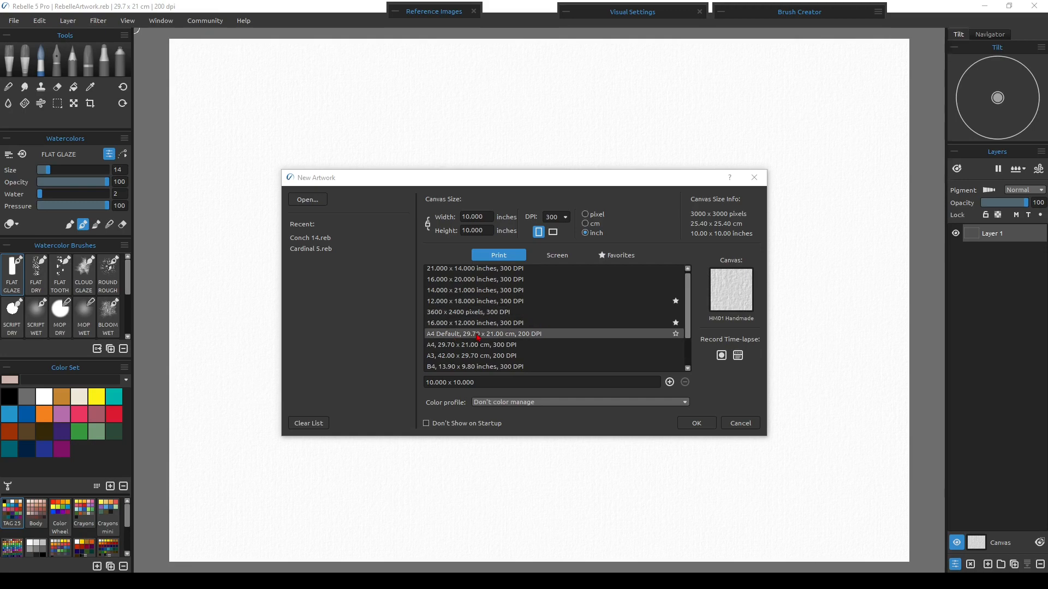
click(552, 256)
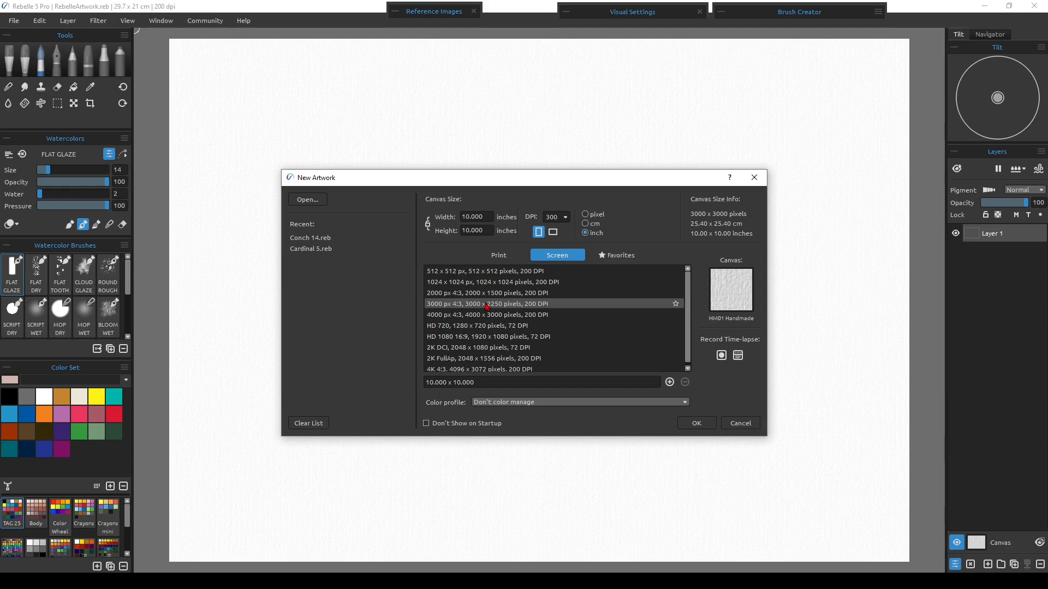
click(487, 216)
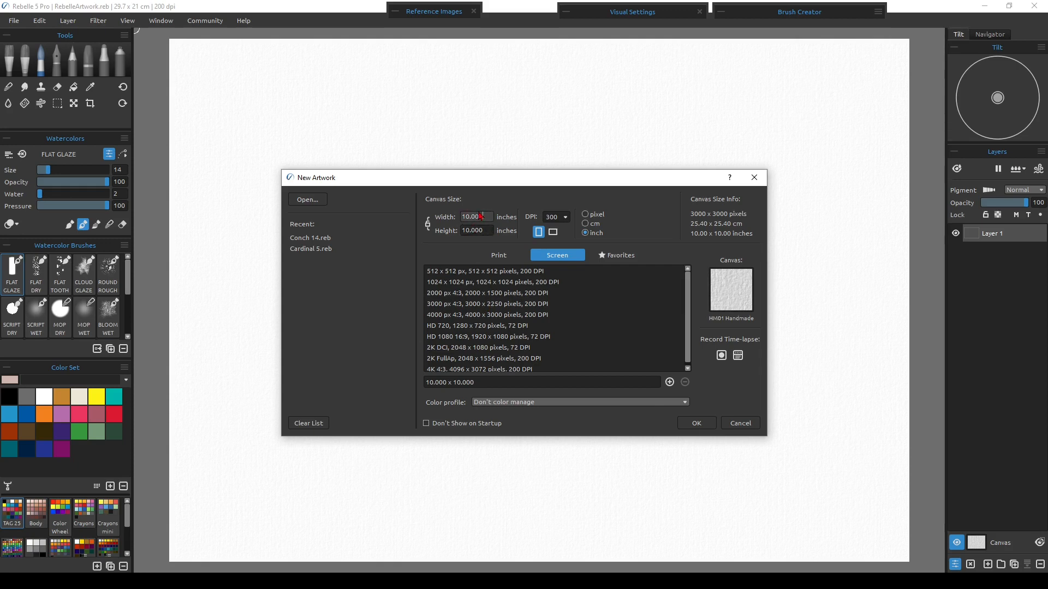
click(566, 221)
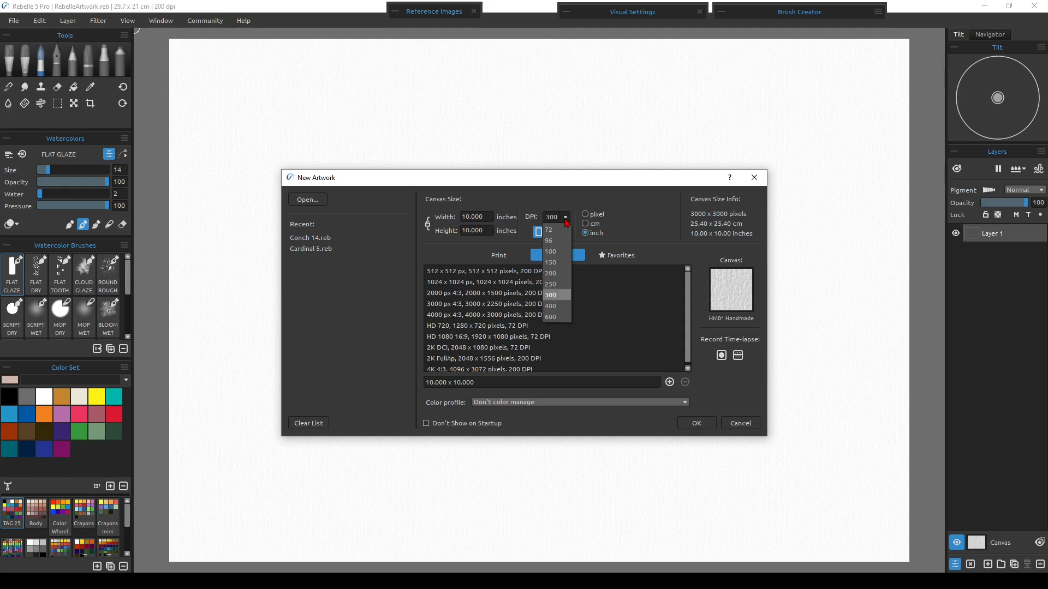
click(552, 296)
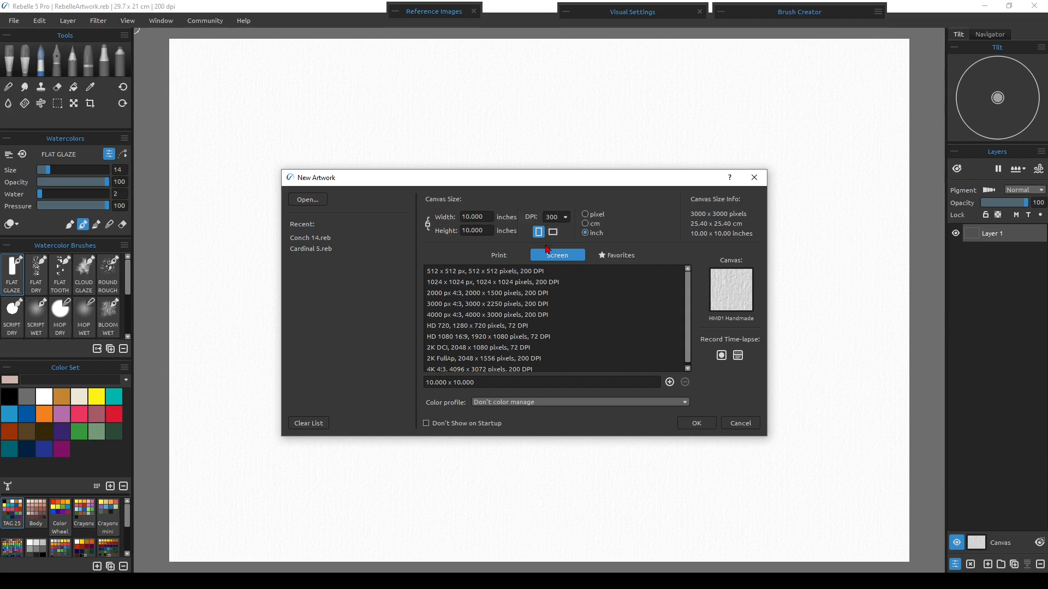
Set the canvas size to 20 x 16 inches and switch its orientation to portrait.
double_click(485, 218)
text(20)
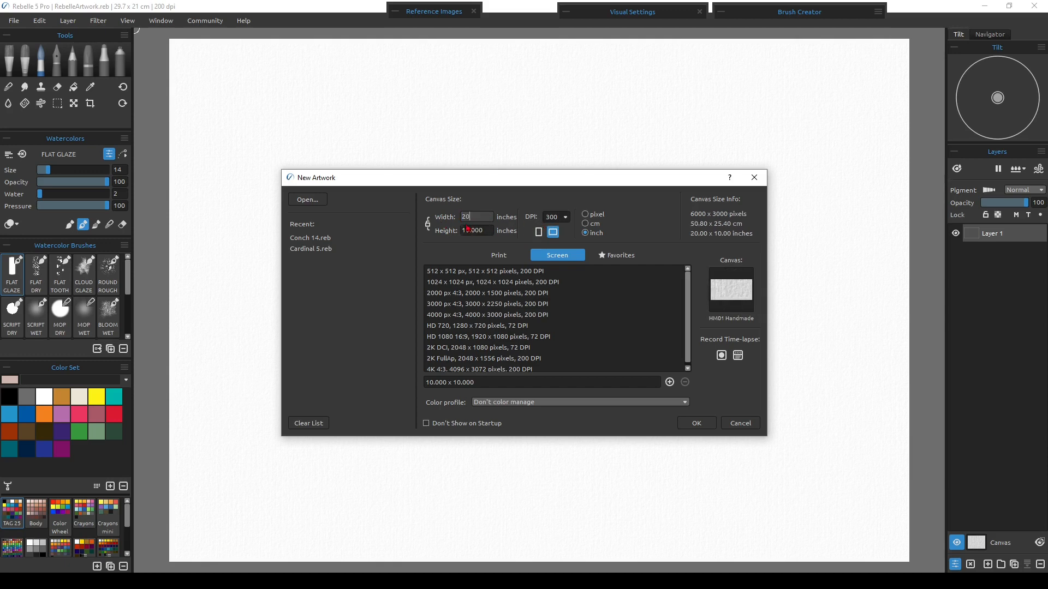
double_click(483, 230)
text(16)
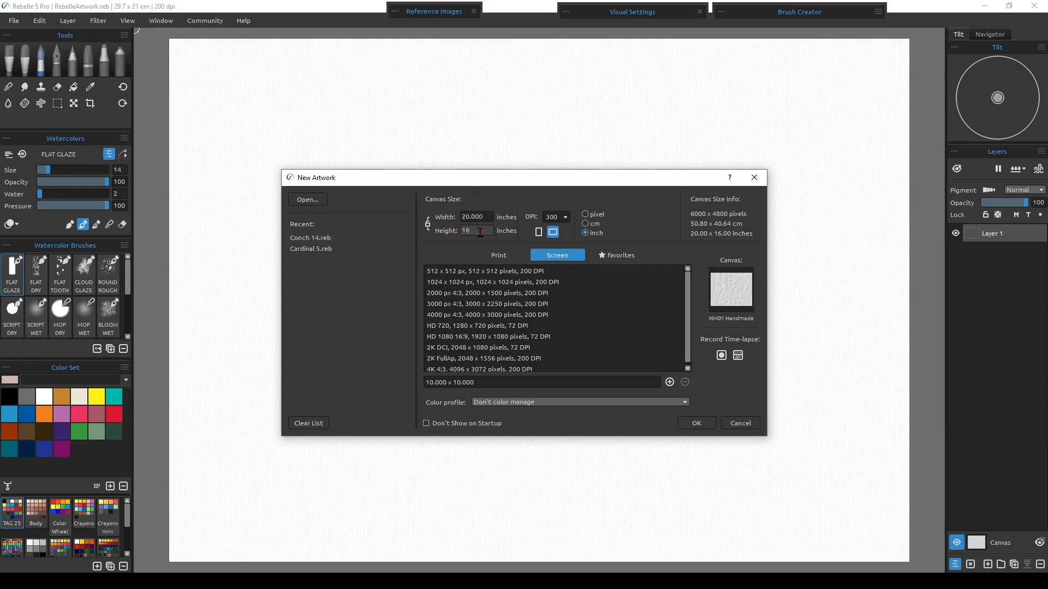
click(439, 251)
click(539, 238)
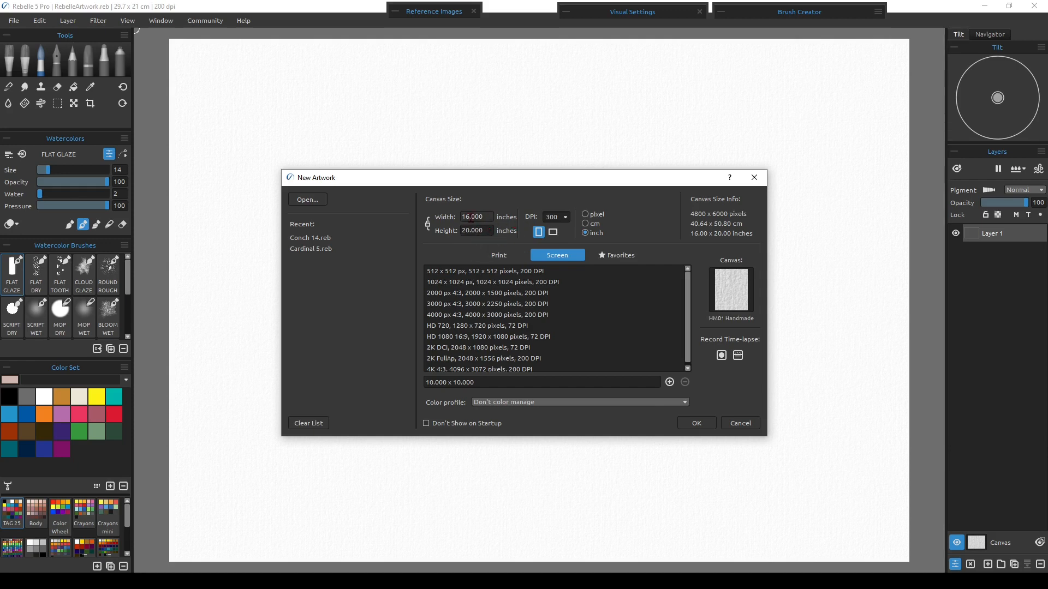
Save the current canvas size as a Print preset with no custom name, mark it as a favorite and show the favorites.
click(498, 256)
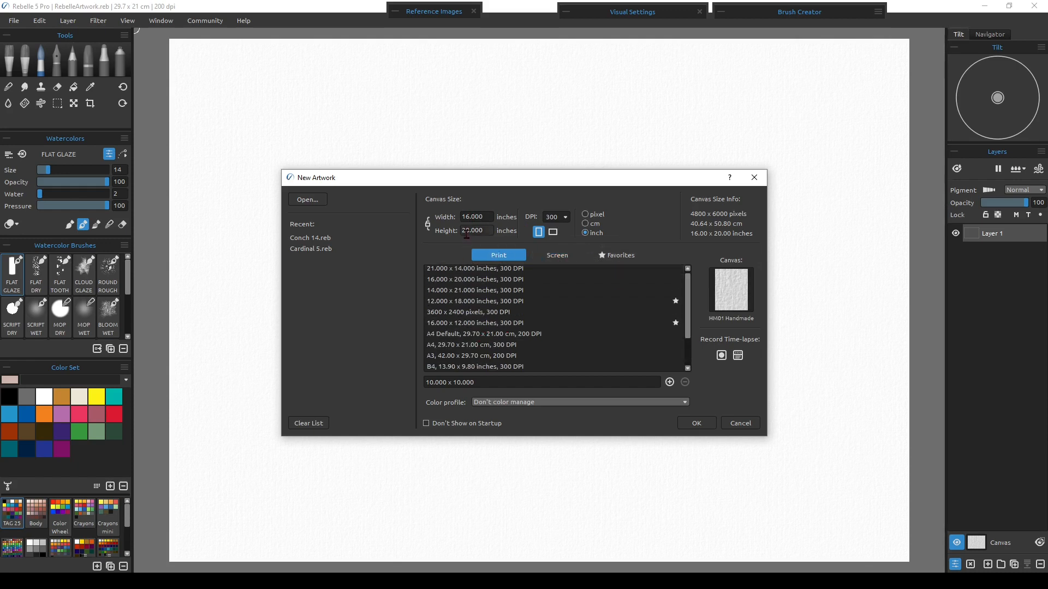
click(486, 382)
drag(486, 380, 362, 379)
key(BackSpace)
scroll(535, 330, up, 1)
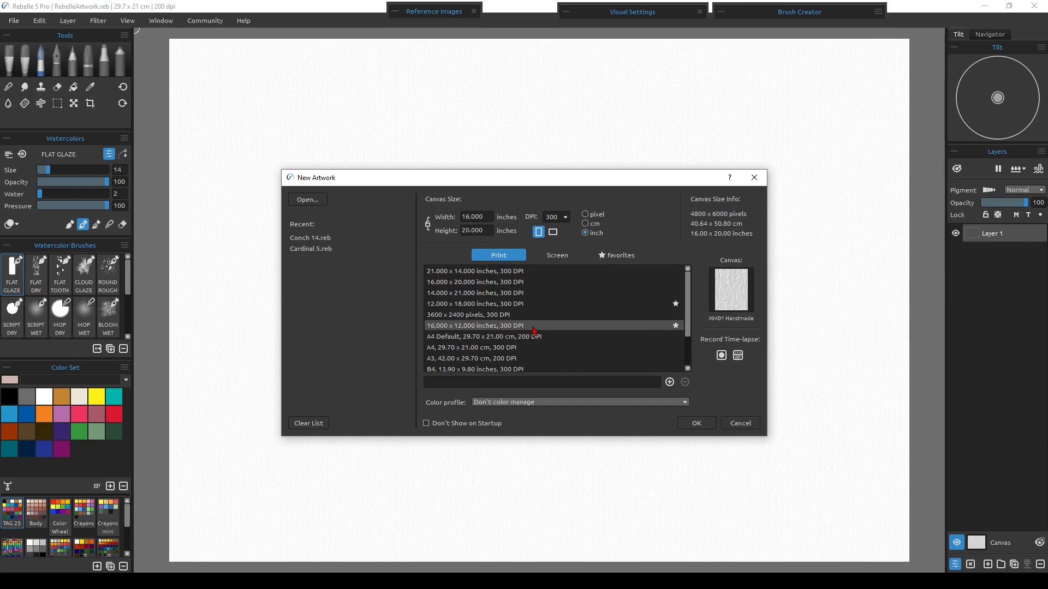
click(670, 382)
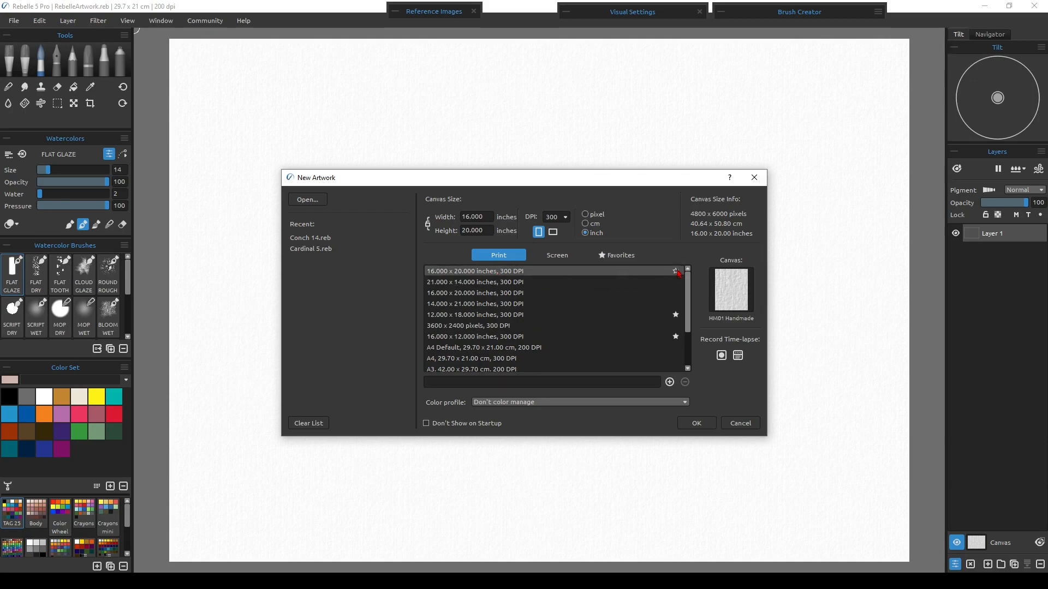
click(622, 255)
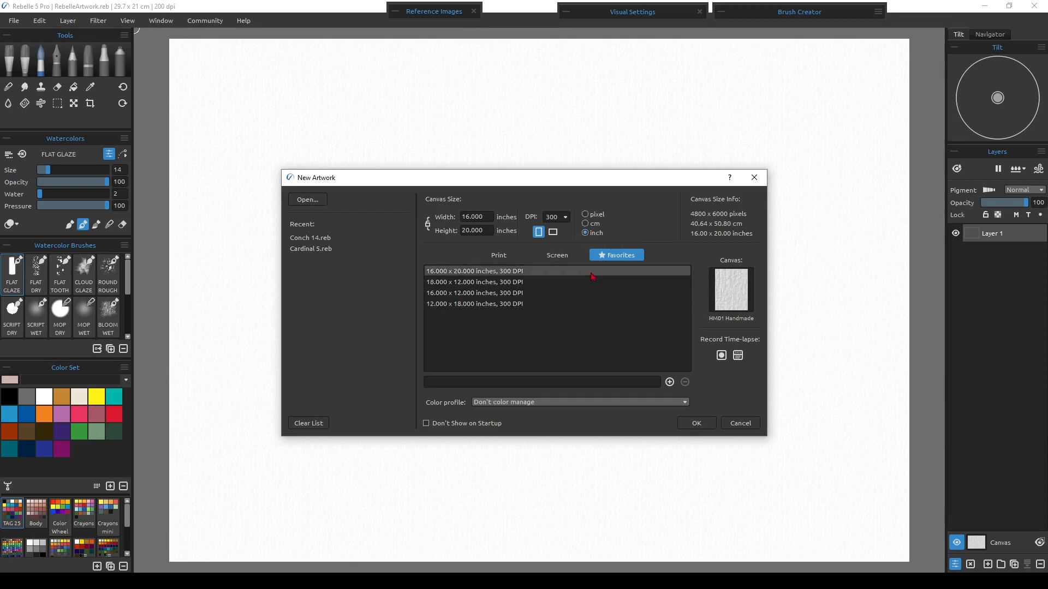
Choose white as the canvas color and create the artwork from the favorite 18 x 12 inch, 300 DPI preset.
click(737, 291)
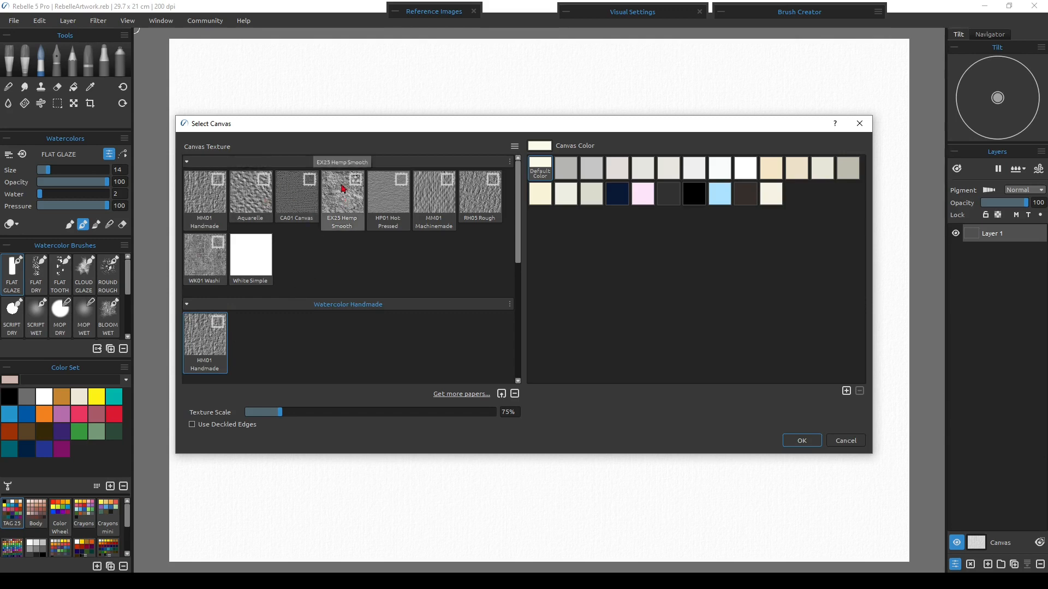
scroll(353, 287, down, 2)
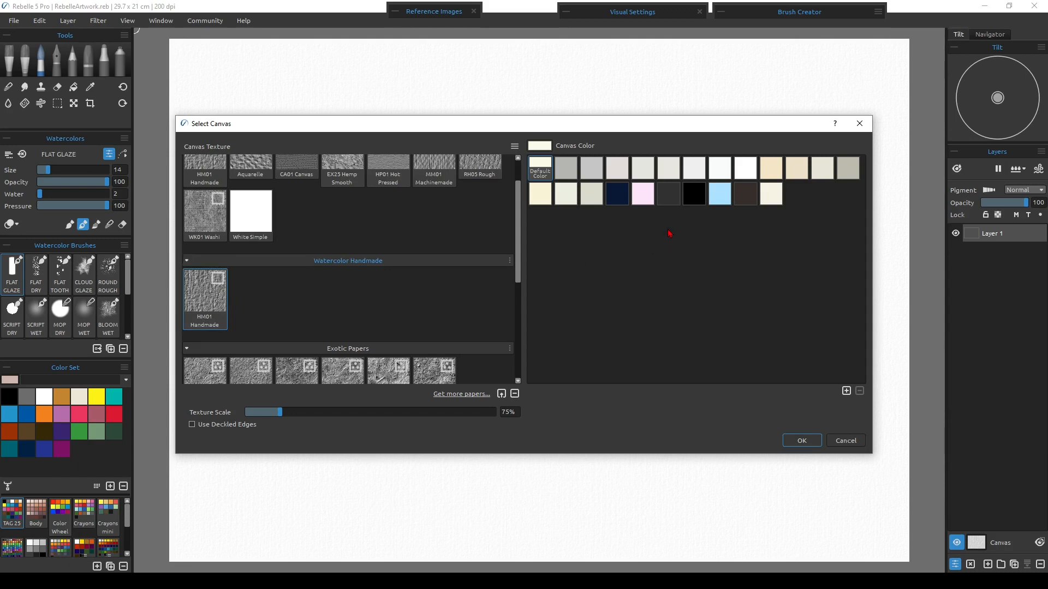
click(747, 170)
click(802, 440)
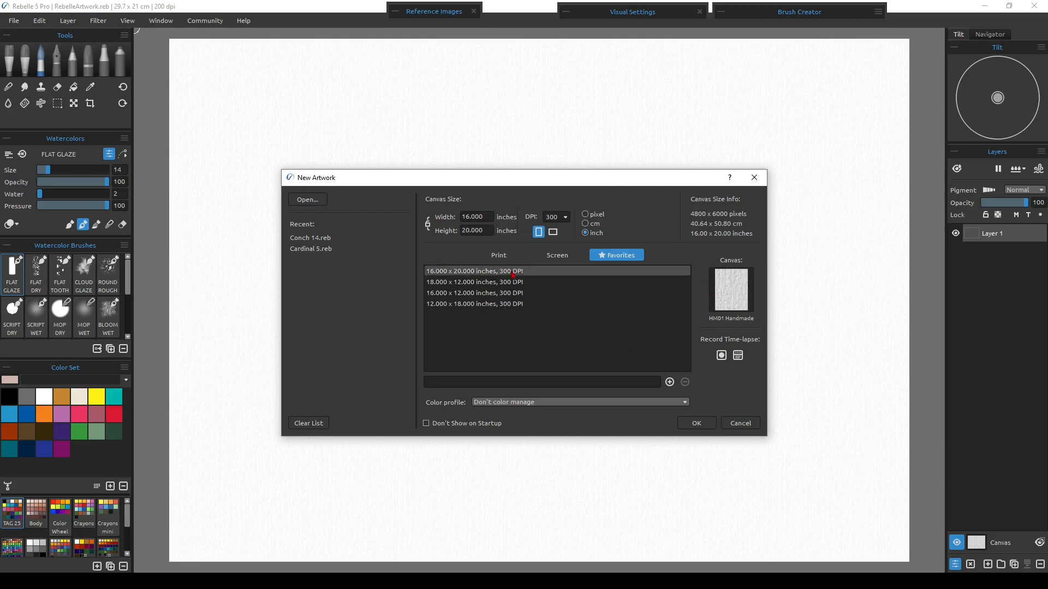
click(459, 283)
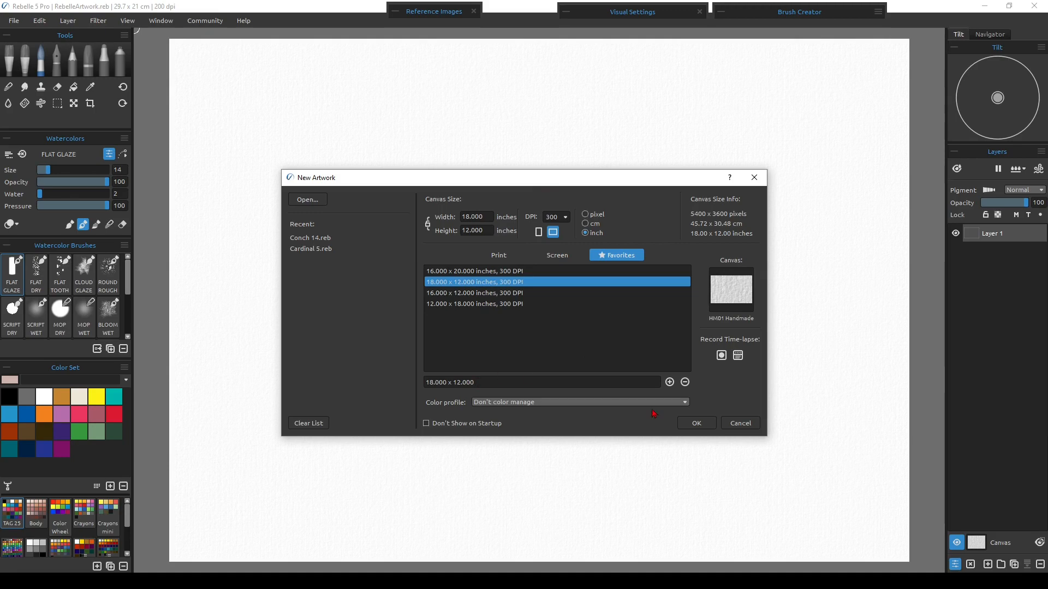
click(687, 423)
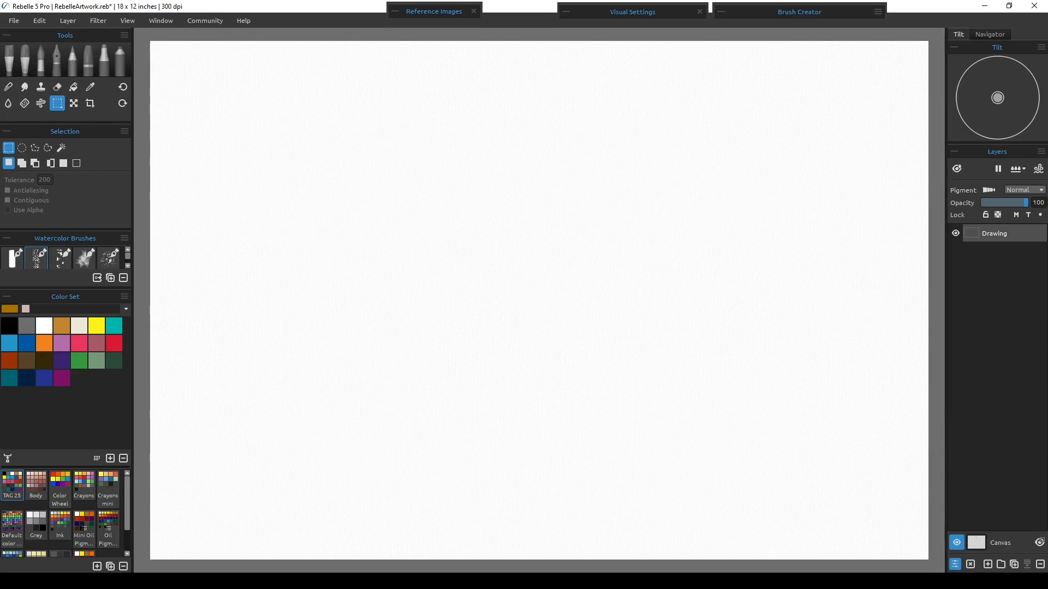
Import the image Bananas & Pear.jpg from the REFERENCE folder onto the canvas.
click(15, 24)
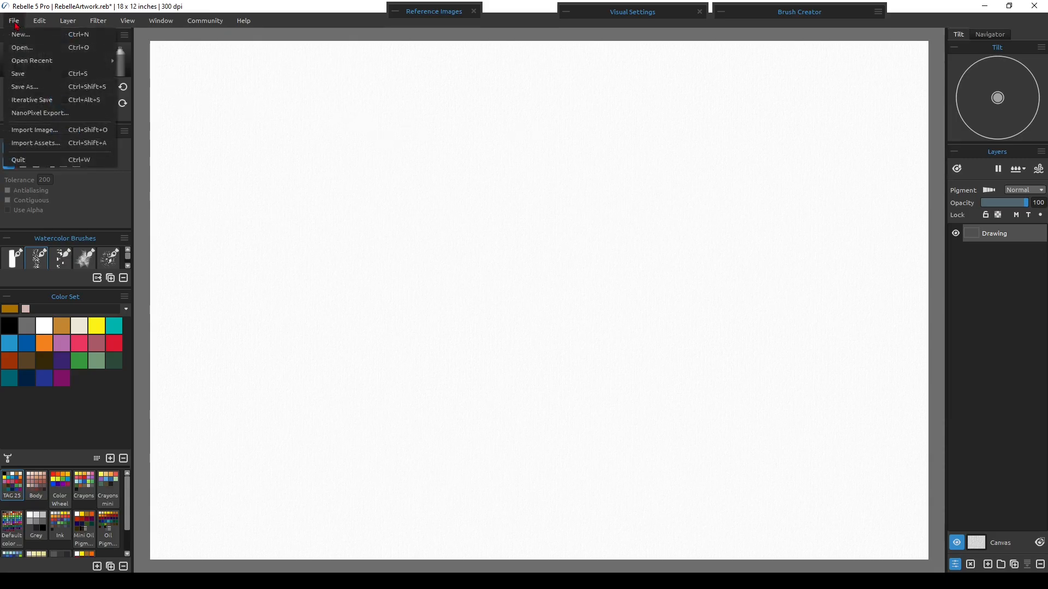
click(34, 131)
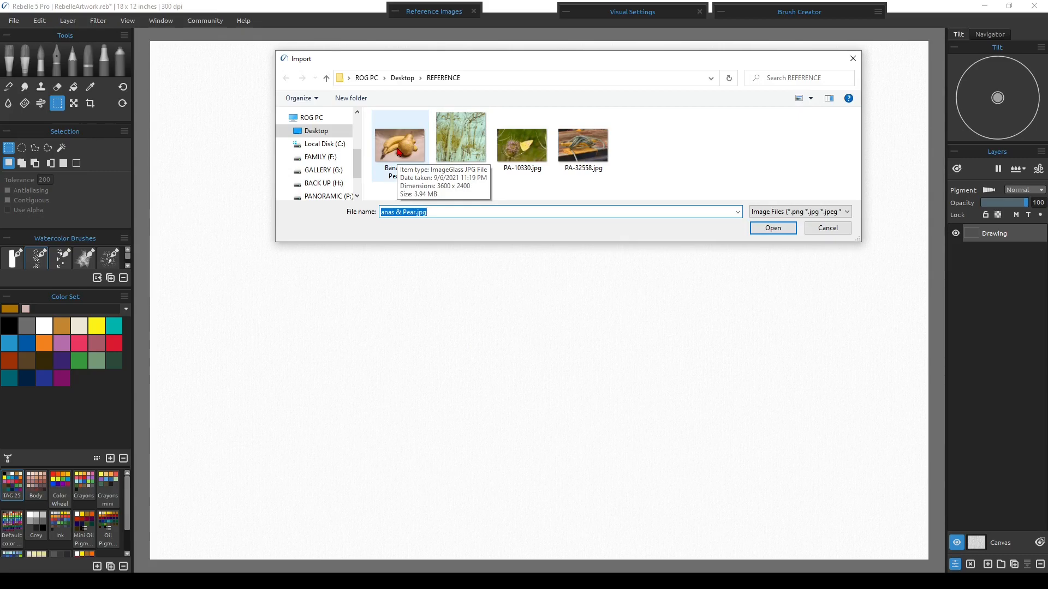
click(399, 153)
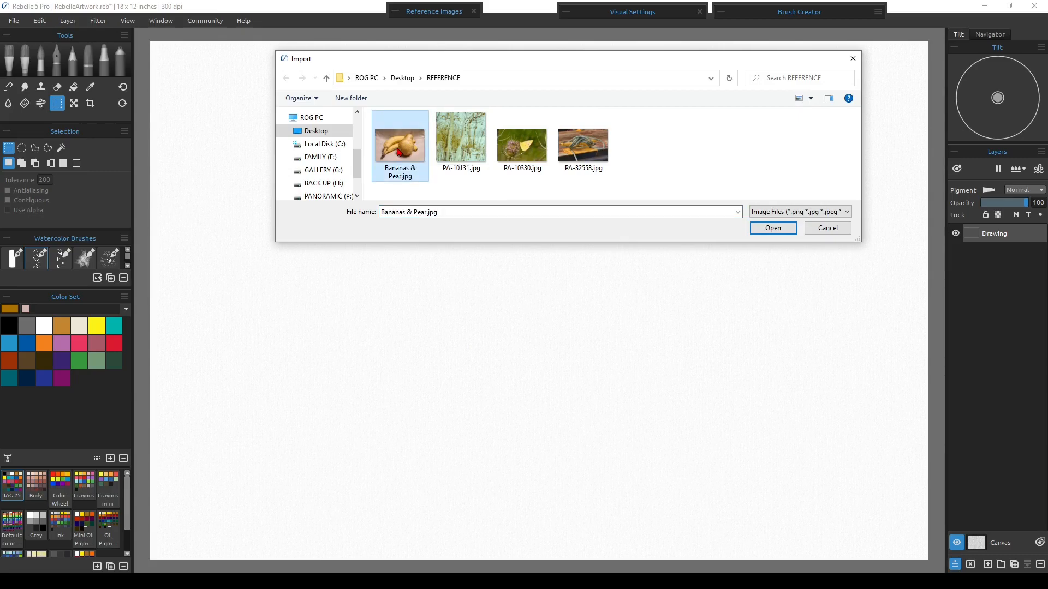
double_click(399, 153)
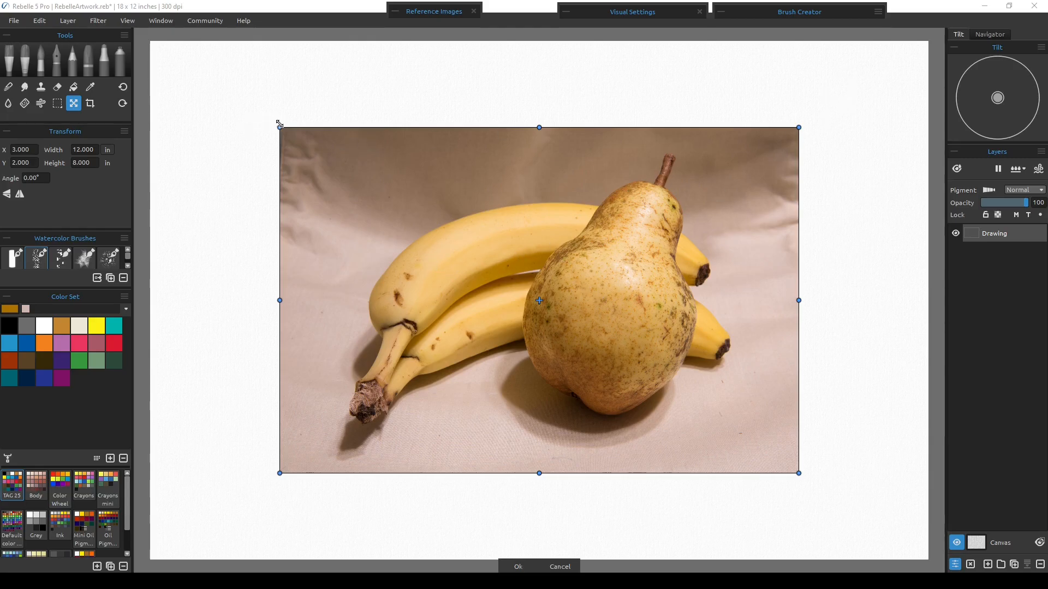
Scale the imported fruit photo to fill the whole canvas at 18 x 12 inches and apply the transform.
drag(278, 128, 151, 41)
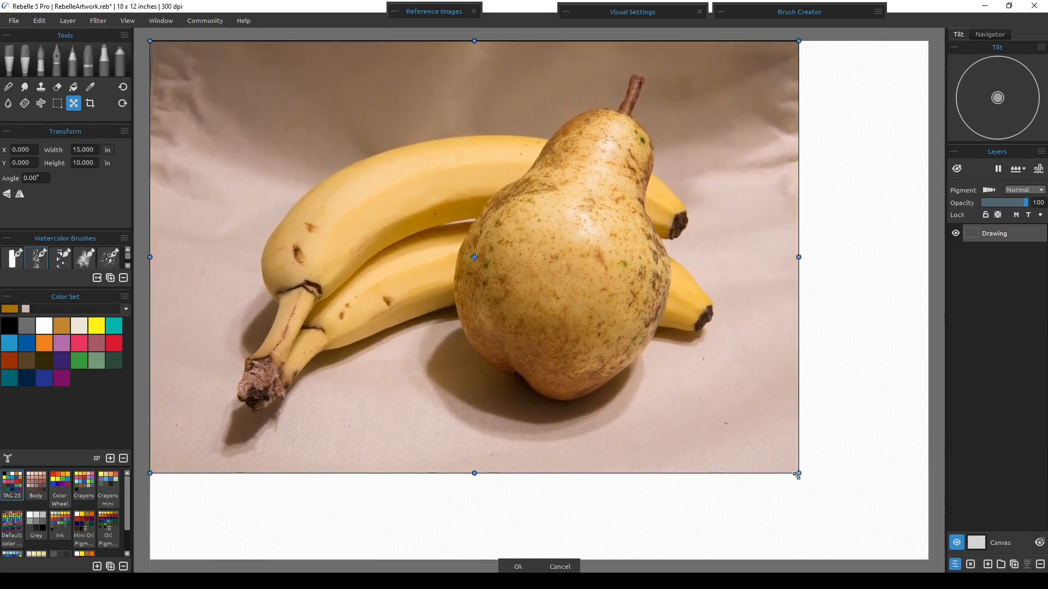
drag(796, 475, 931, 564)
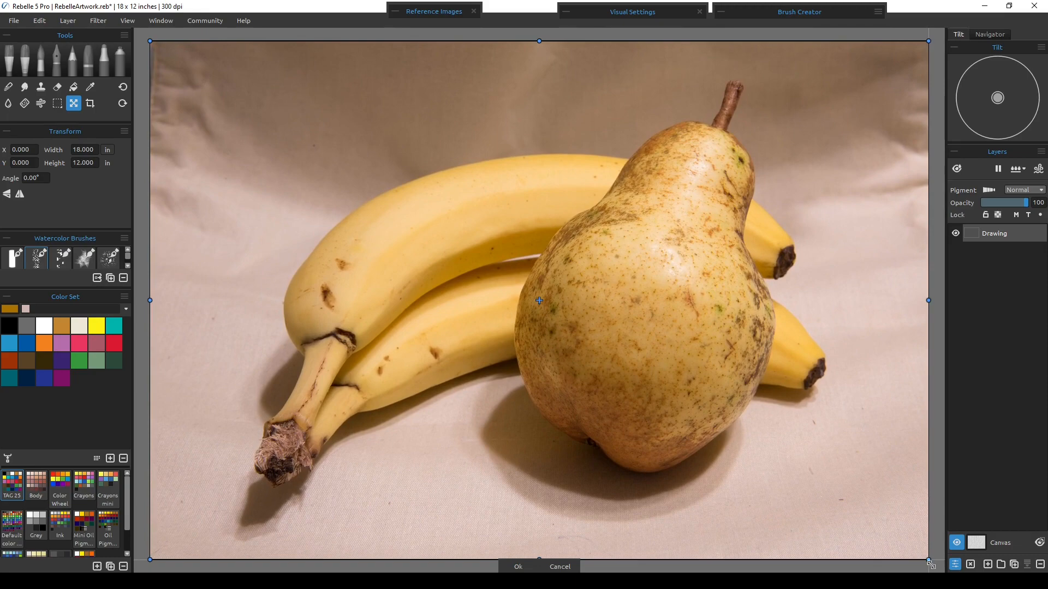
click(518, 567)
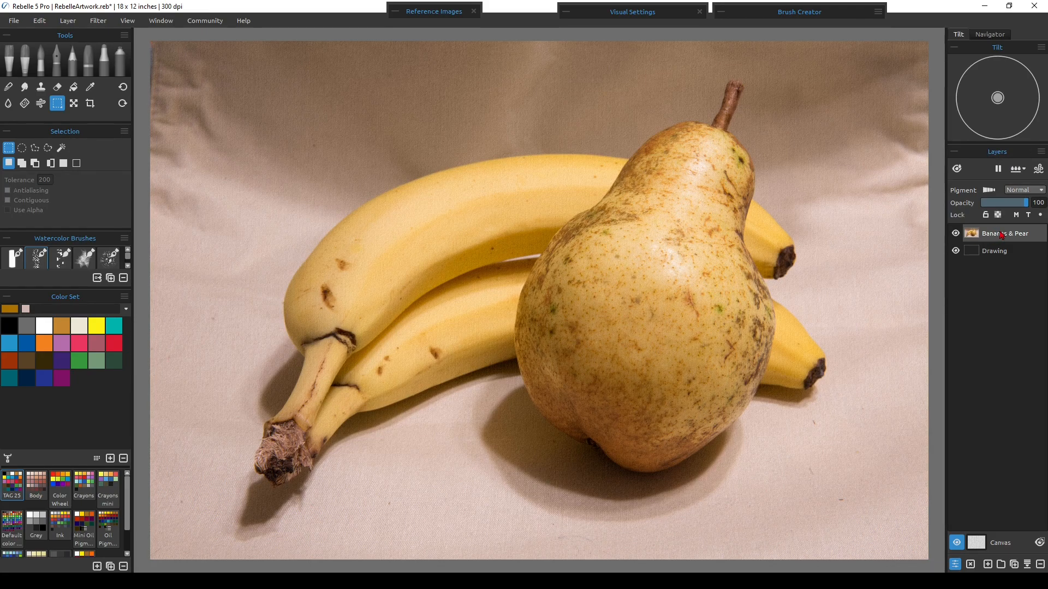
Move the Bananas & Pear layer below the Drawing layer and set its opacity to 50.
drag(1001, 237, 1002, 259)
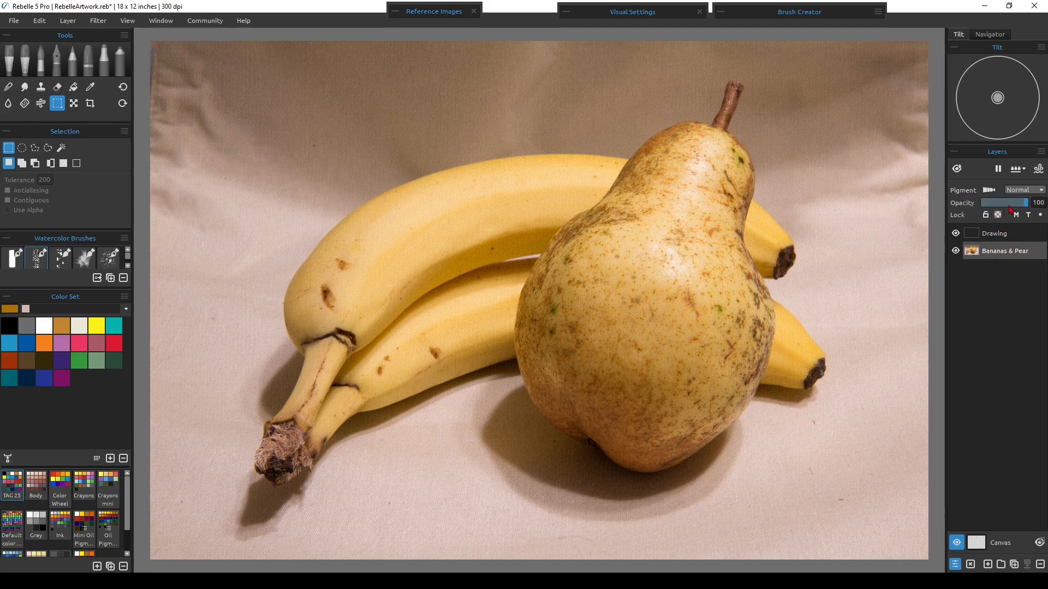
click(1037, 203)
text(50)
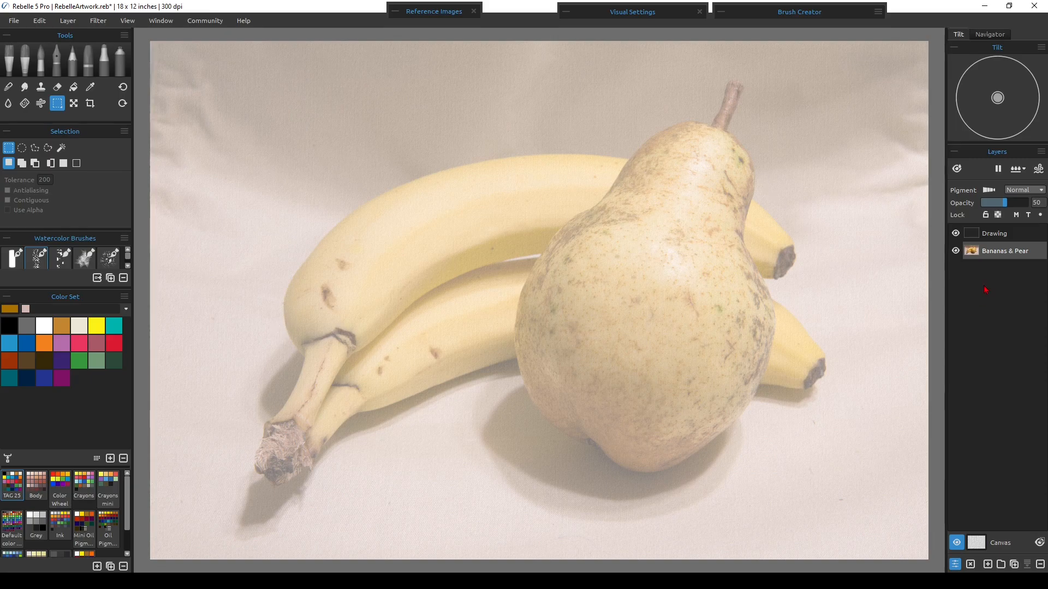
Hide the Bananas & Pear layer and import Bananas & Pear.jpg from the REFERENCE folder as a reference image.
click(955, 251)
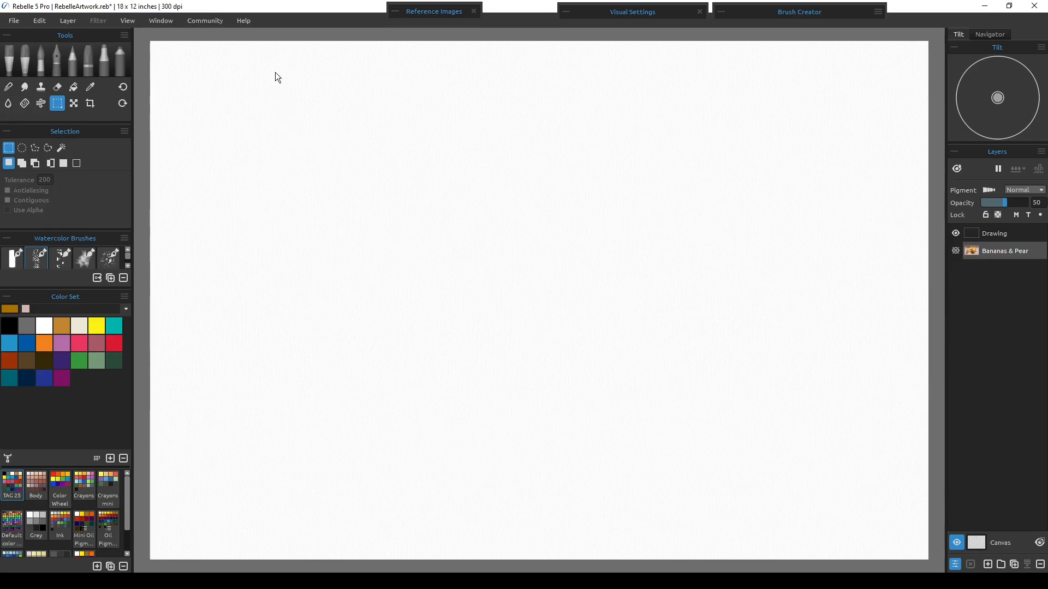
click(160, 23)
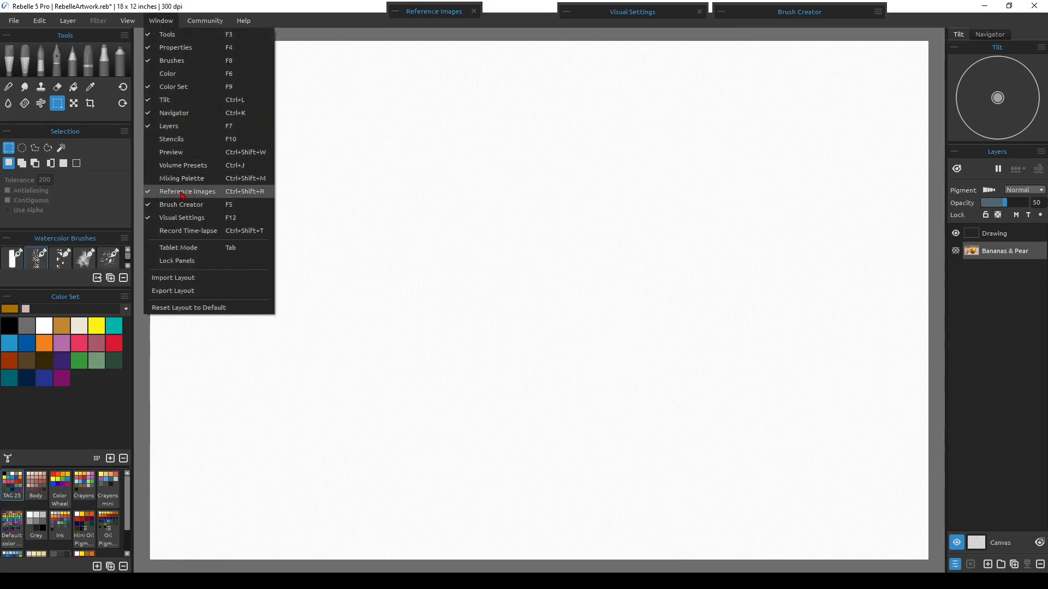
click(428, 15)
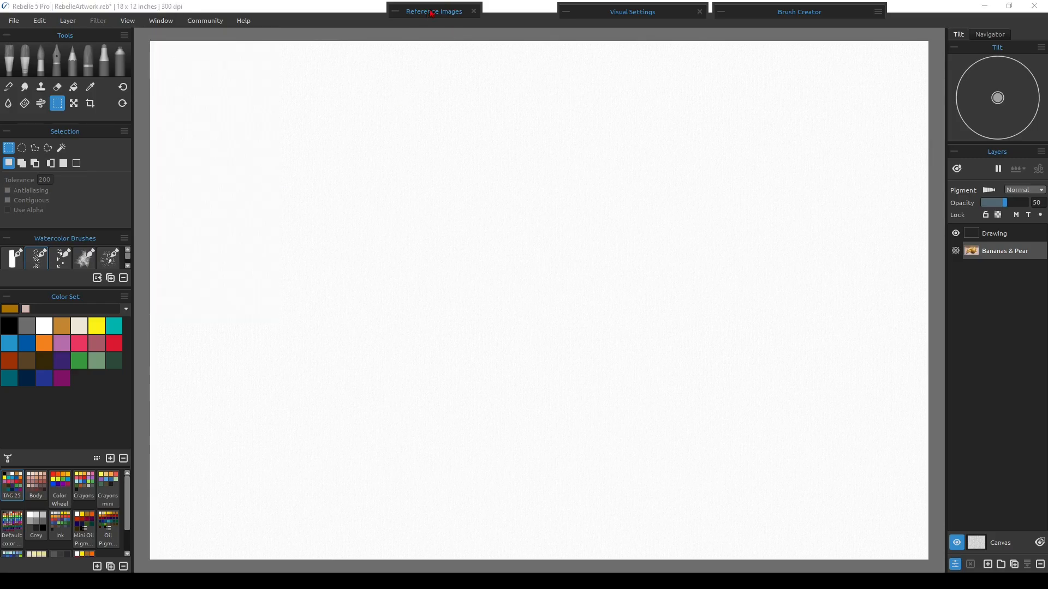
click(395, 11)
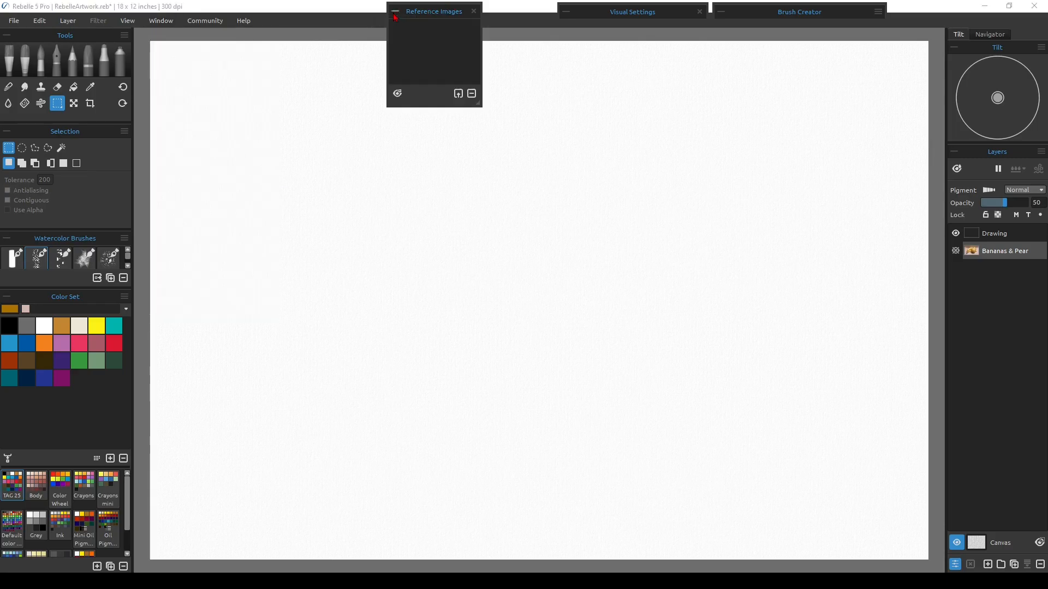
click(459, 94)
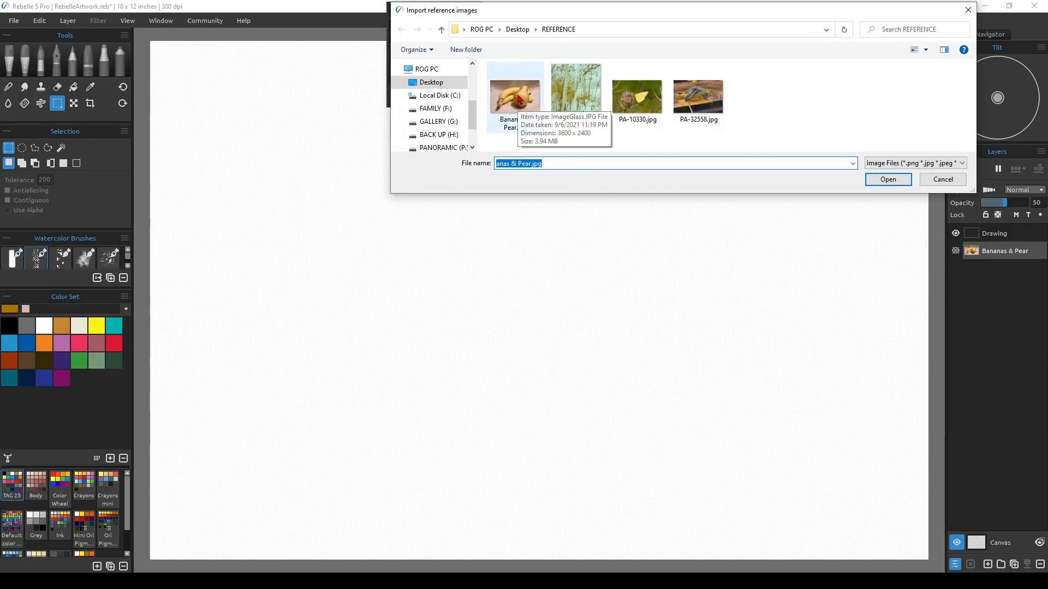
click(519, 98)
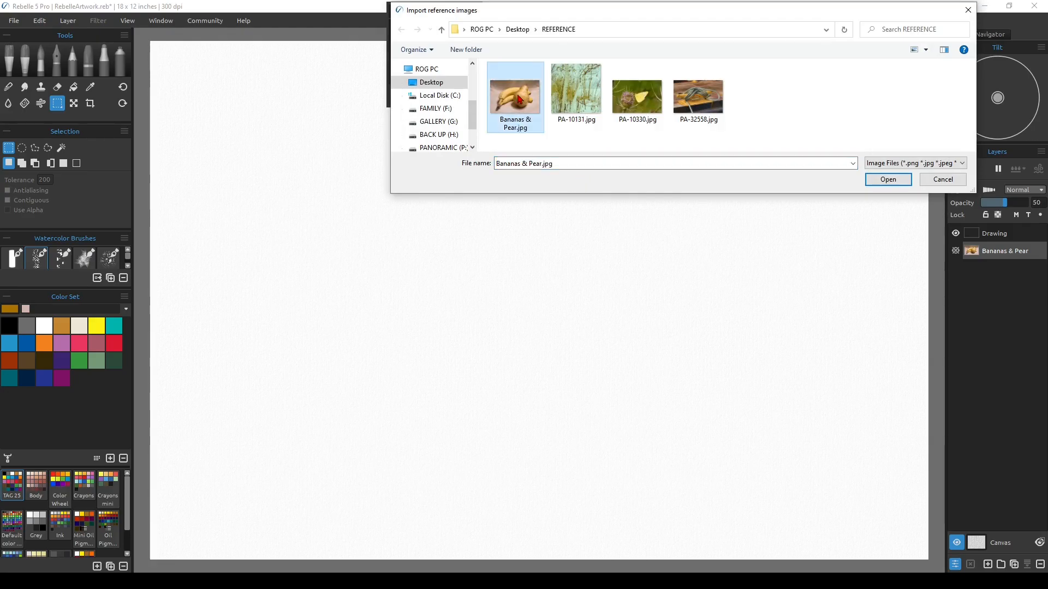
double_click(518, 99)
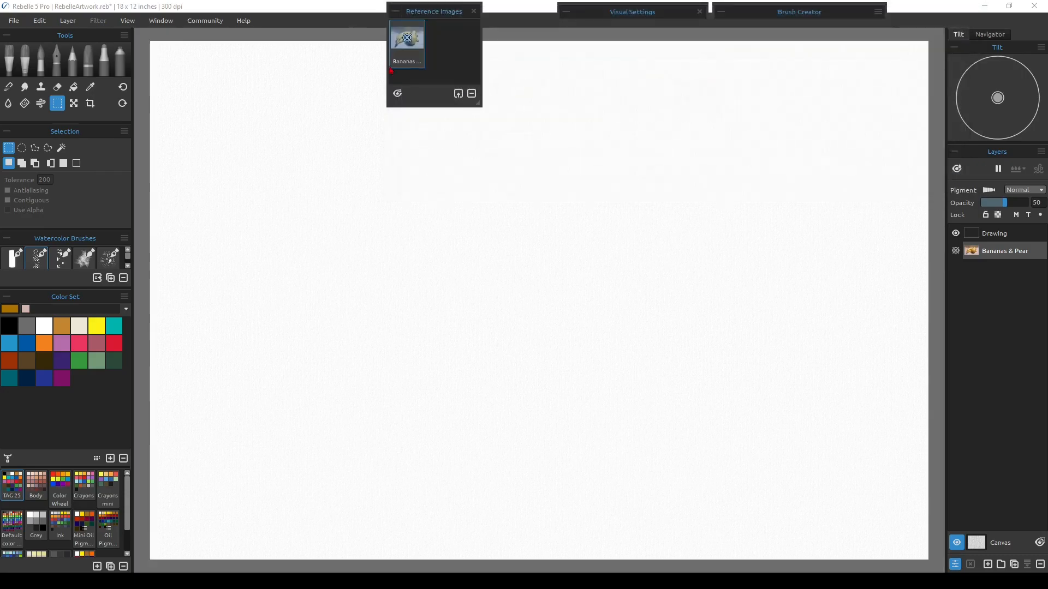
Show the Bananas & Pear reference in a floating window, enlarge and reposition it over the canvas, and collapse the Reference Images panel.
double_click(408, 39)
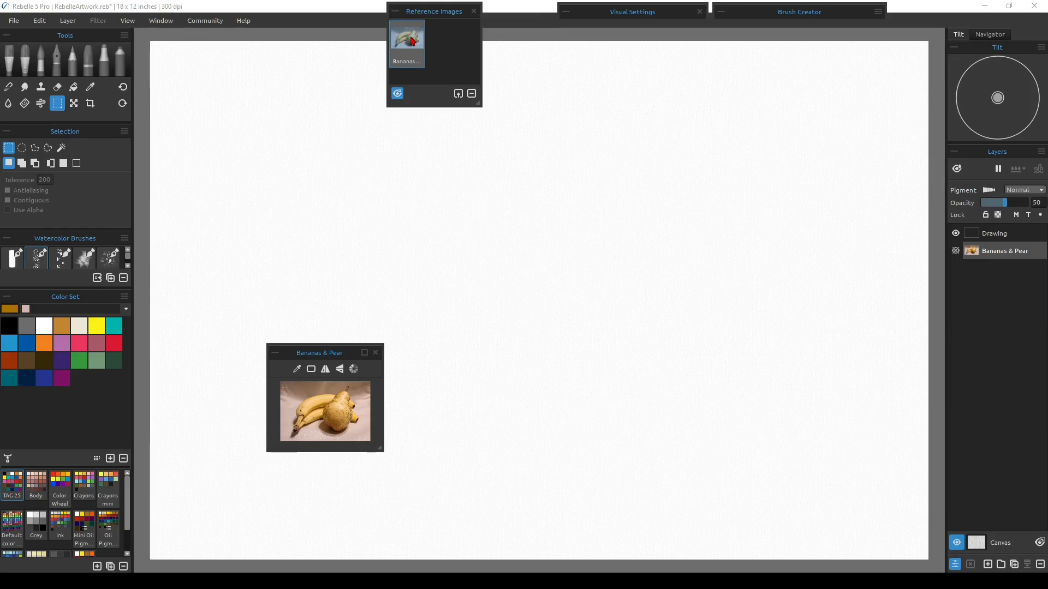
drag(338, 346, 389, 158)
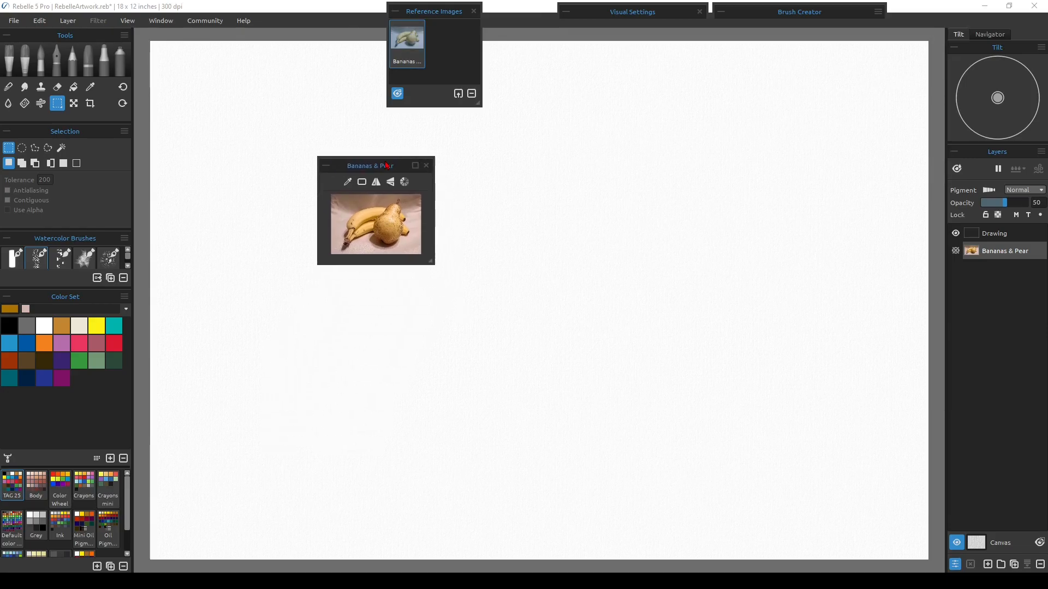
drag(431, 265, 824, 512)
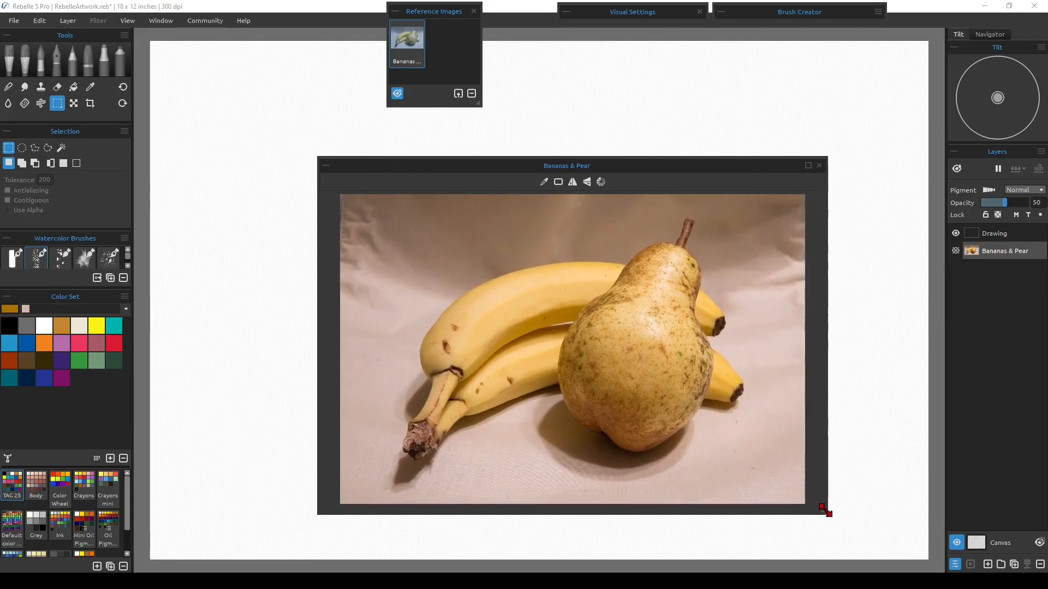
drag(563, 167, 631, 149)
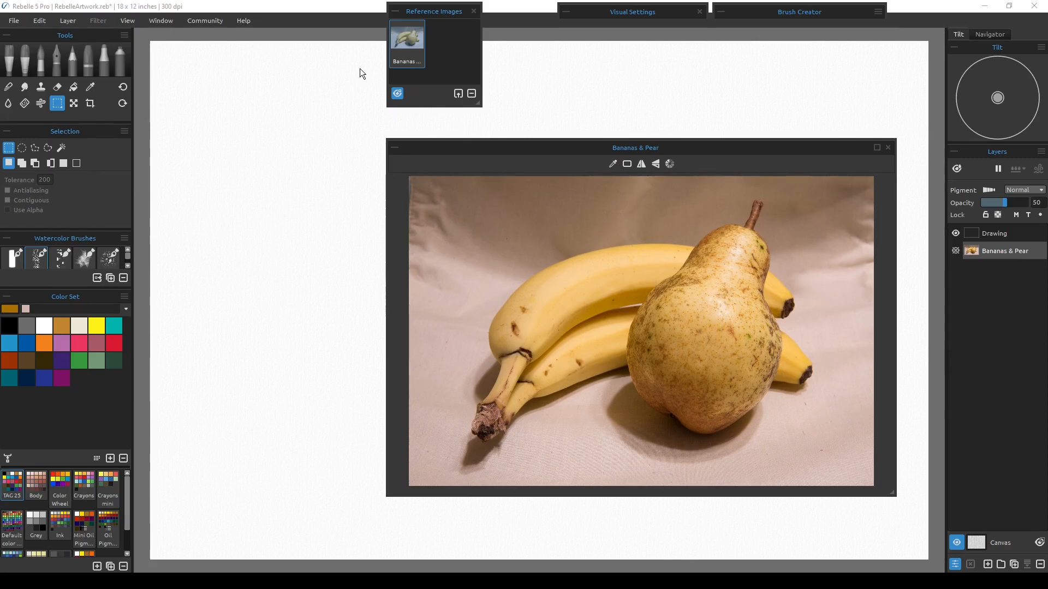
click(395, 11)
drag(696, 147, 688, 82)
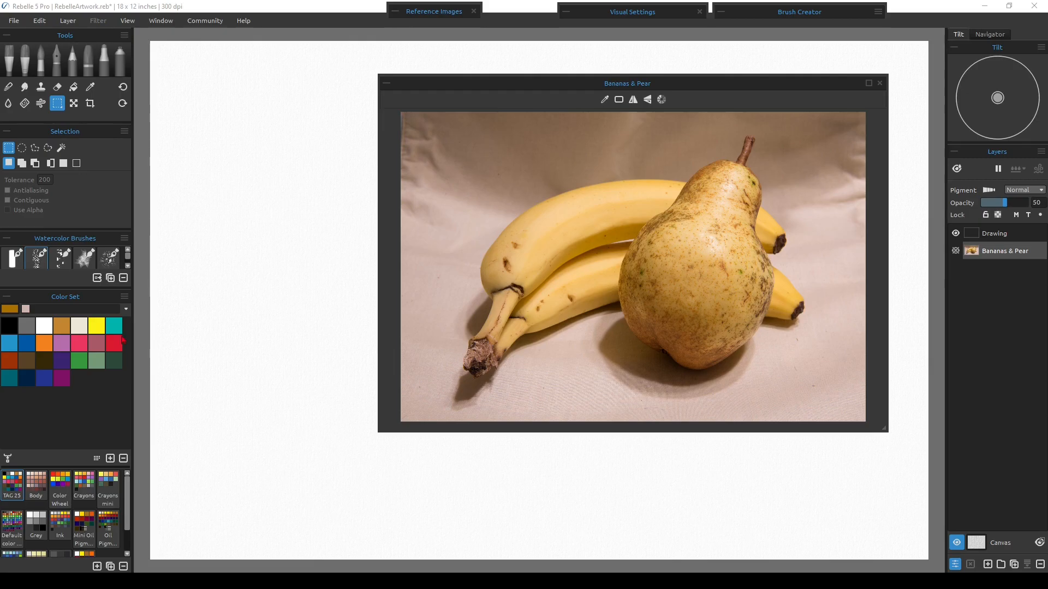
Create a 36-color color set from the image file Bananas & Pear.jpg.
click(124, 296)
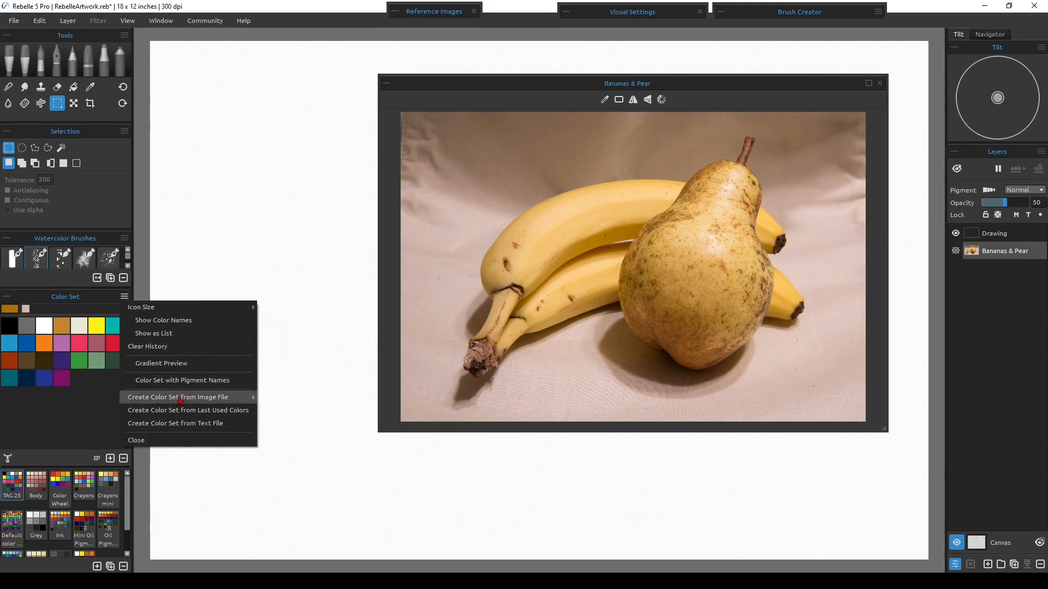
mouse_move(179, 400)
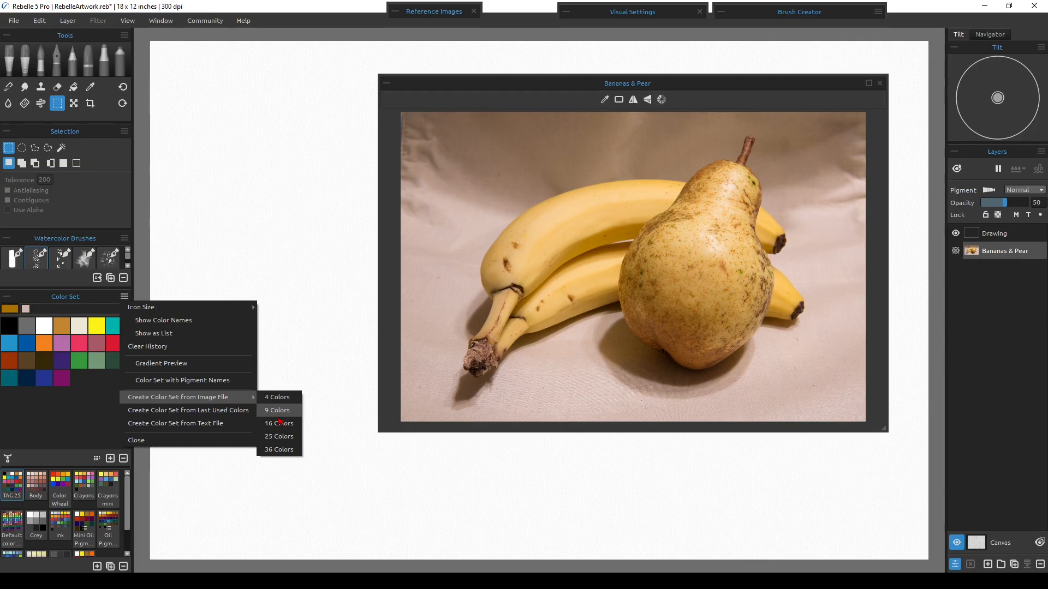
click(279, 450)
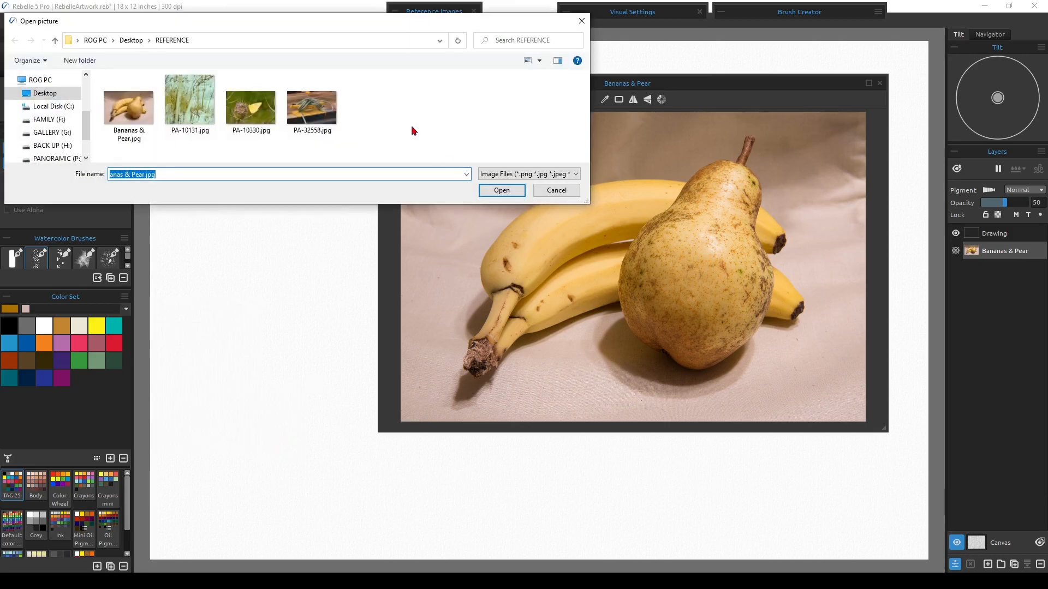
click(125, 107)
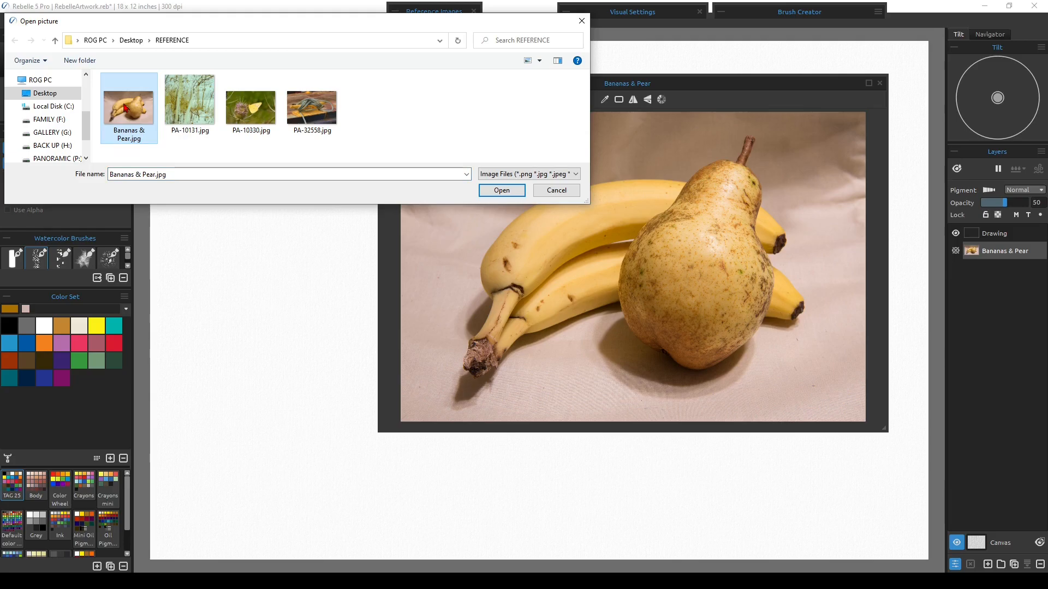
click(509, 190)
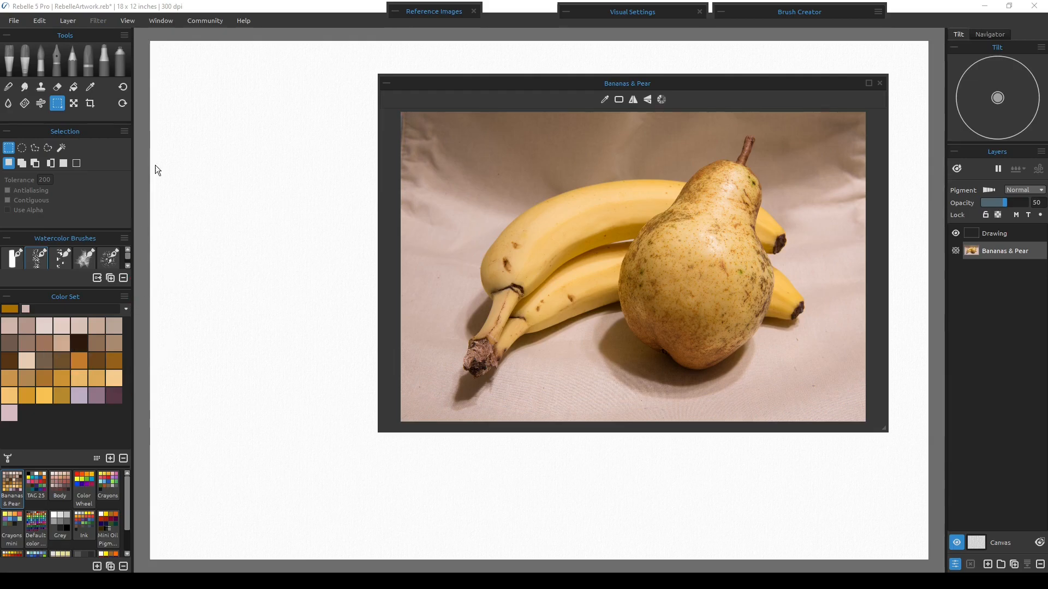
Create a 9-color color set from Bananas & Pear.jpg and compare it with the 36-color set, leaving the 9-color set active.
click(127, 310)
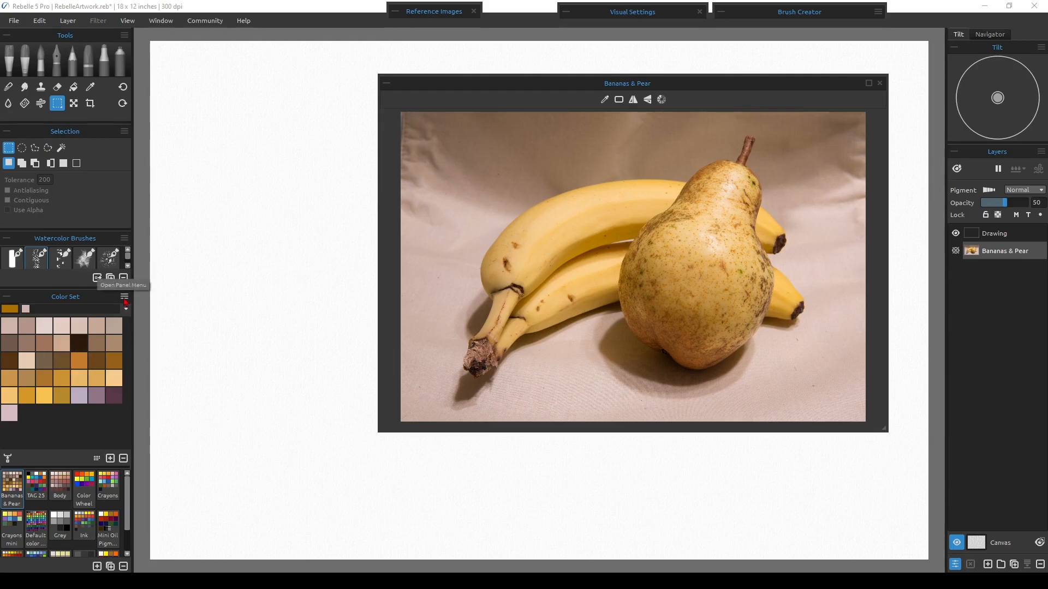
mouse_move(176, 398)
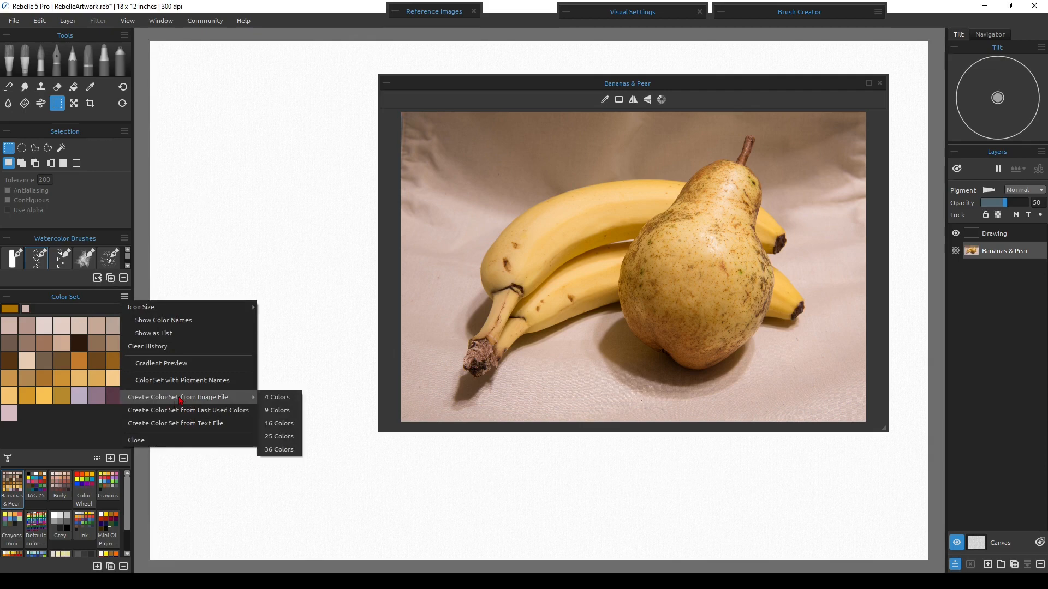
click(284, 413)
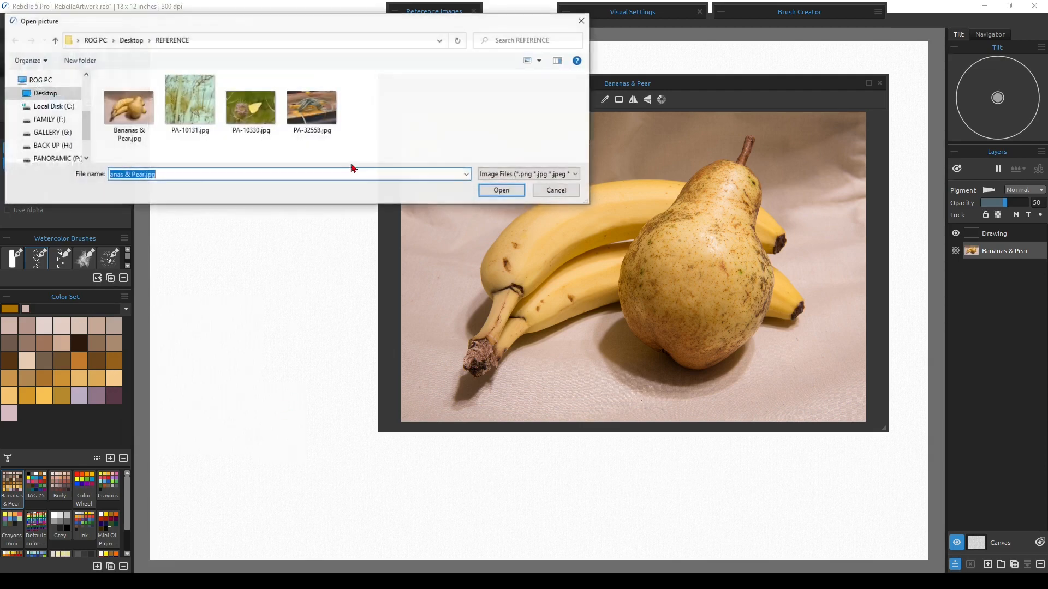
click(124, 115)
double_click(124, 115)
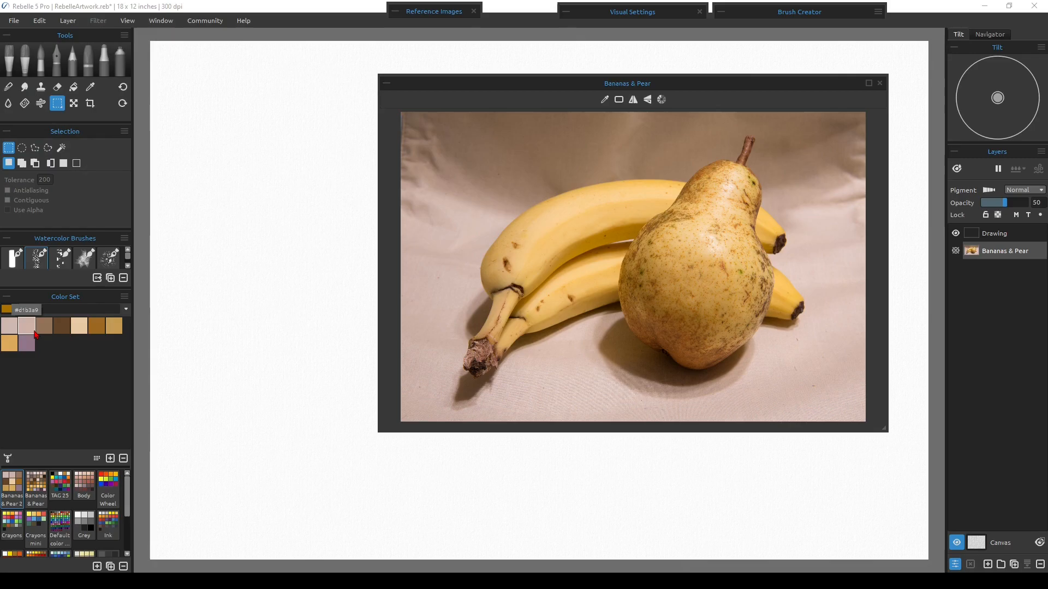
click(35, 489)
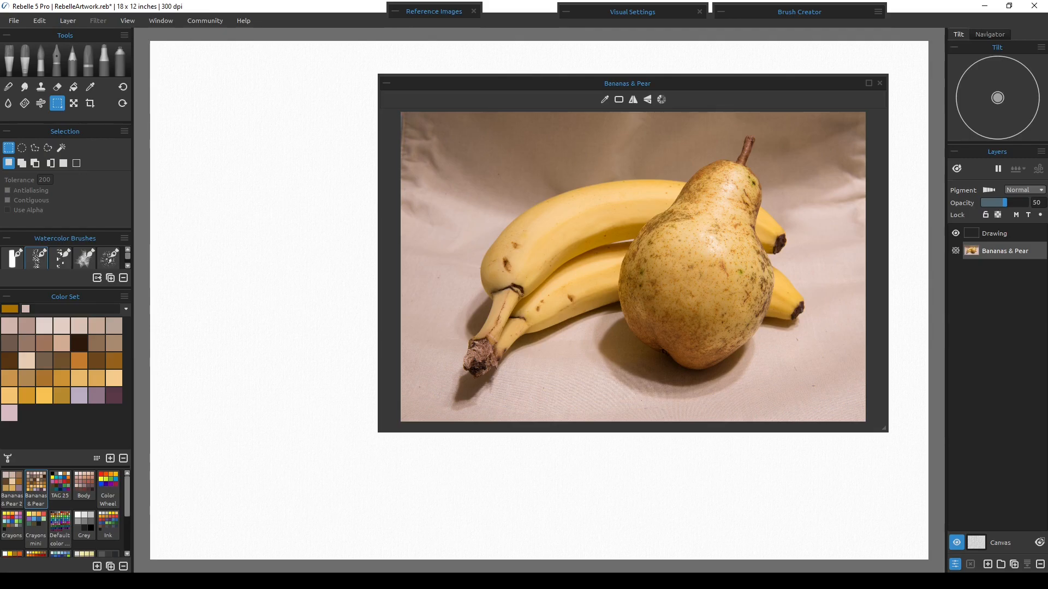
click(12, 478)
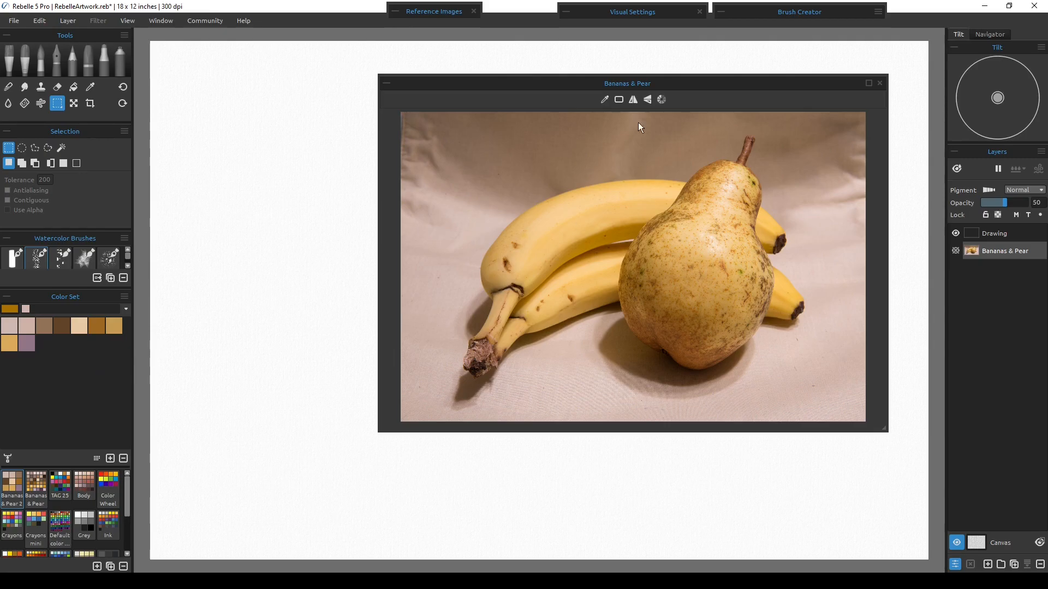
Reposition the floating Bananas & Pear reference and enable color picking in it.
drag(524, 85, 467, 104)
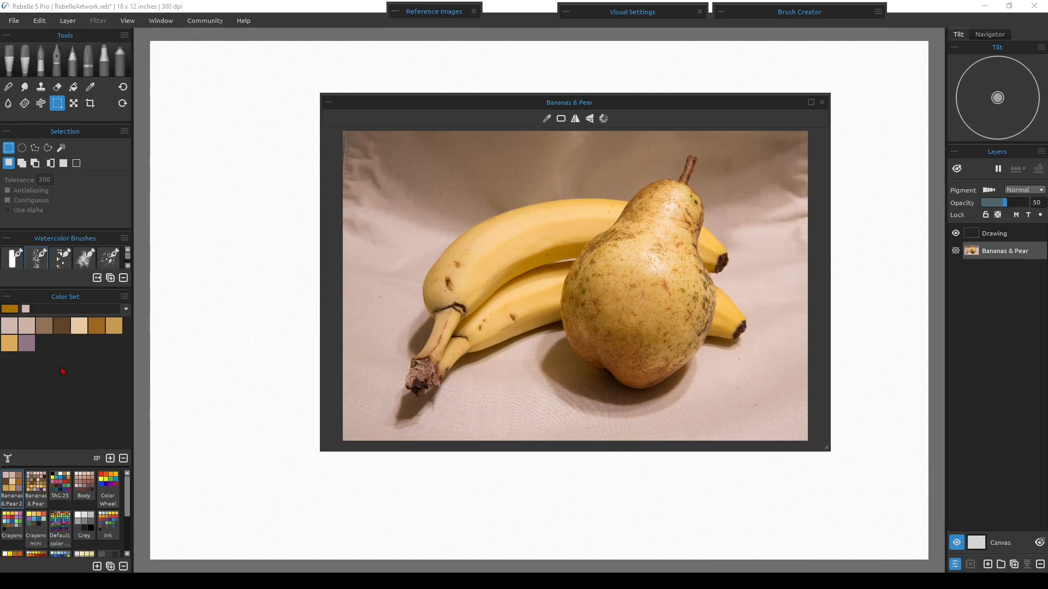
click(547, 118)
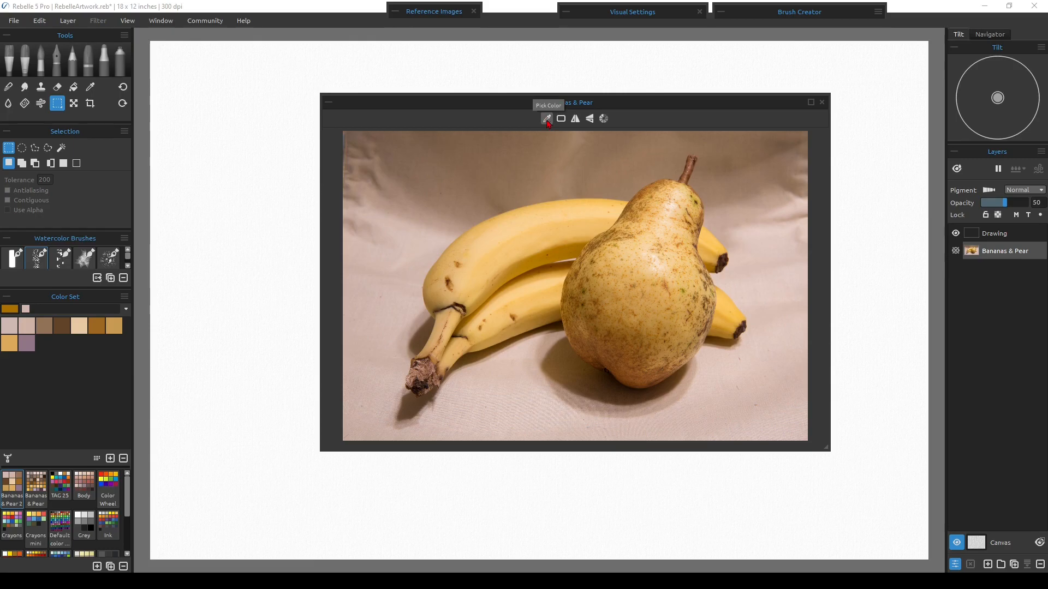
click(548, 121)
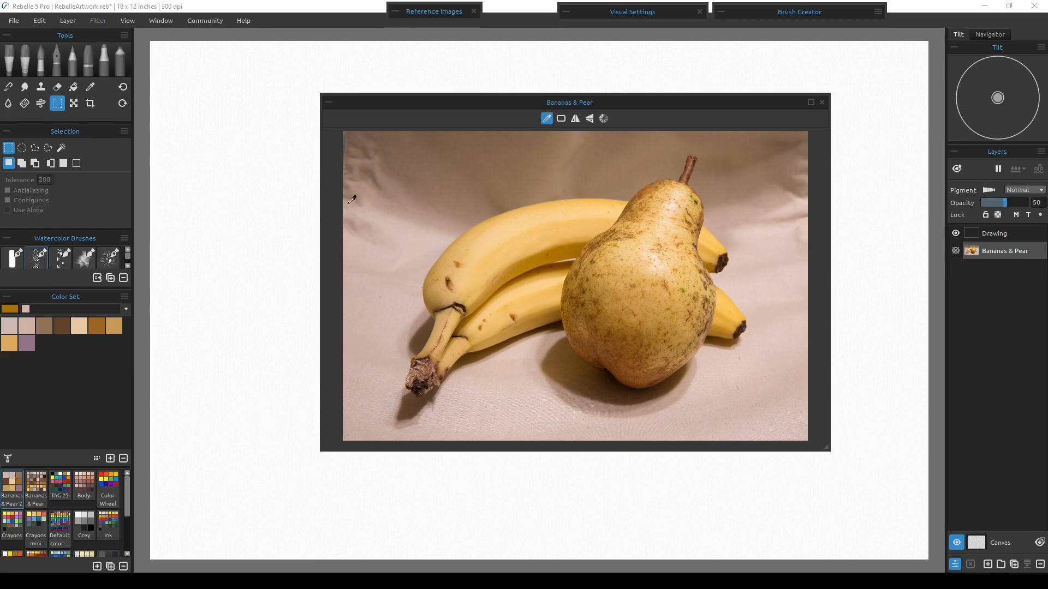
Paint a broad vertical golden-brown stroke on the Drawing layer beside the reference window using the CLOUD GLAZE watercolor brush.
click(37, 258)
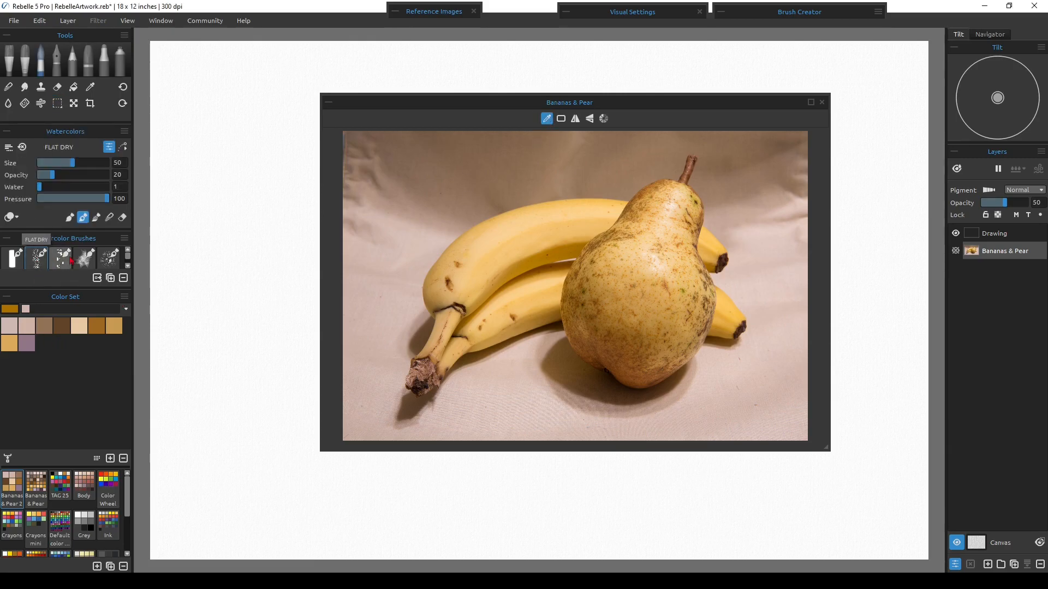
click(86, 260)
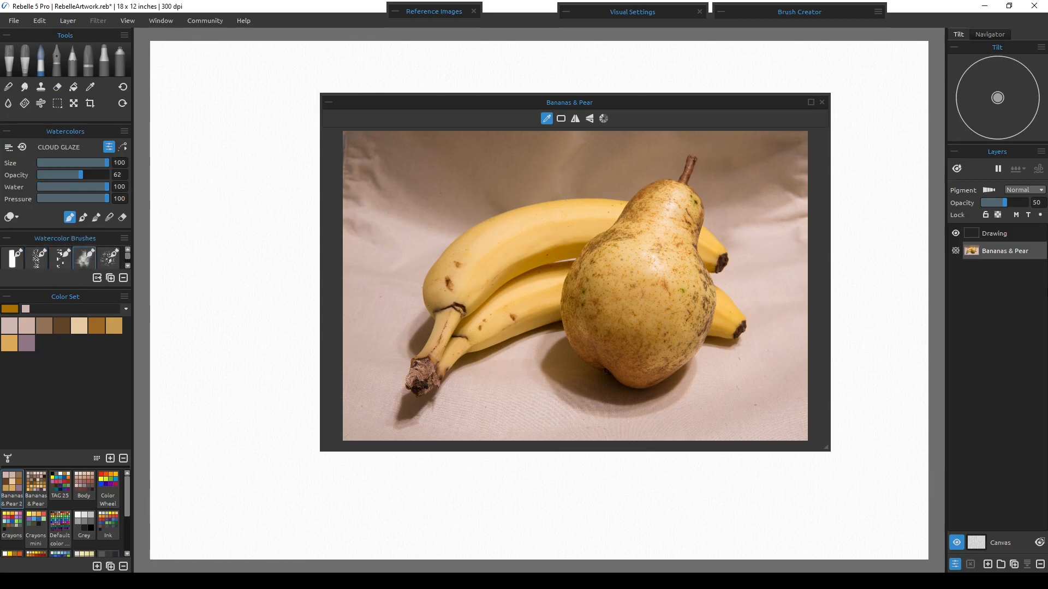
click(986, 237)
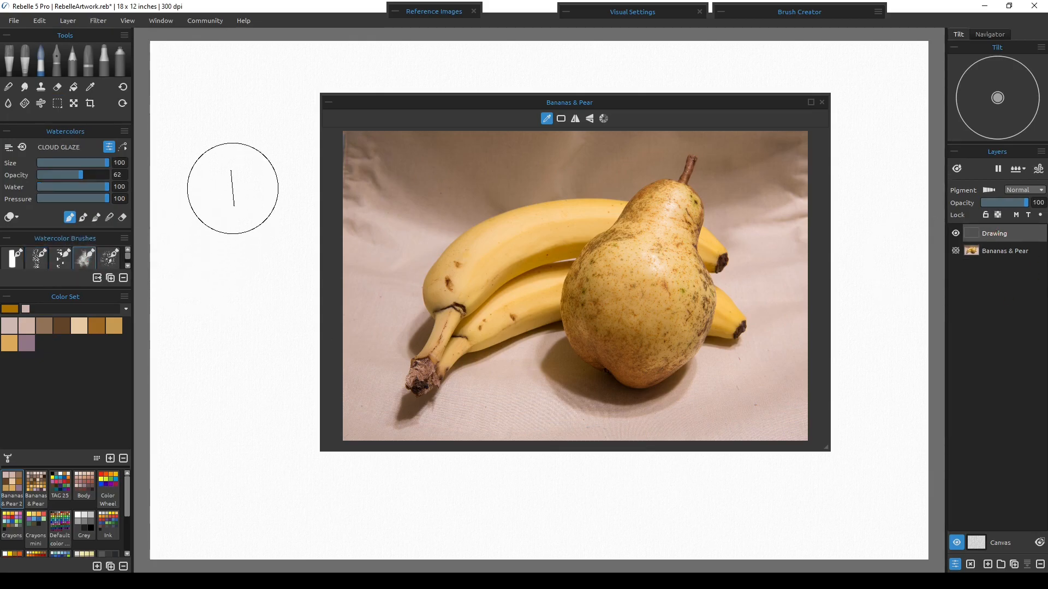
drag(232, 194, 227, 333)
mouse_move(225, 392)
mouse_down()
mouse_move(229, 447)
mouse_move(232, 129)
mouse_move(232, 449)
mouse_up()
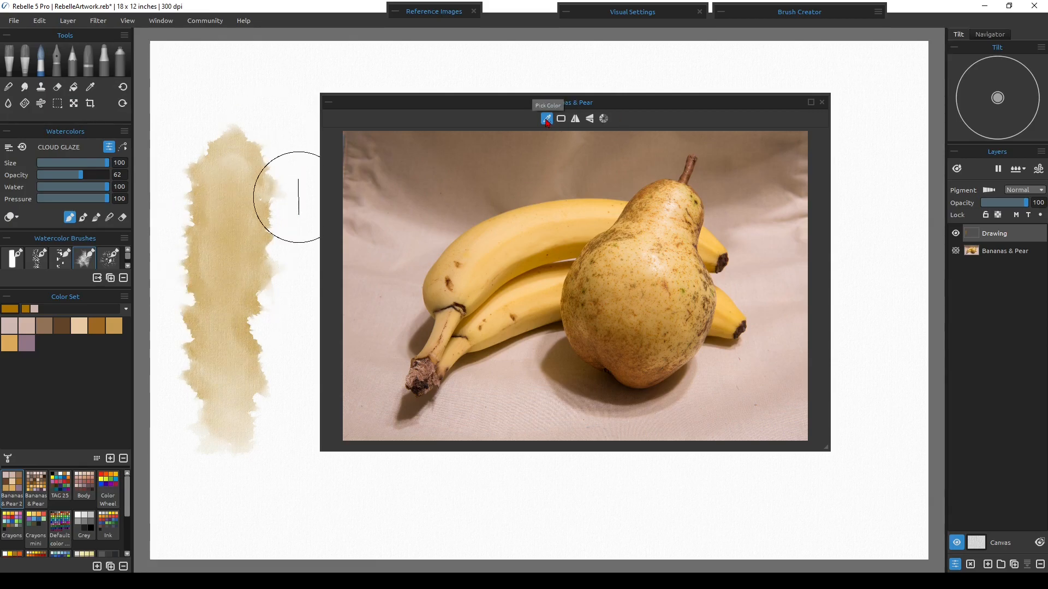
Move the reference aside, sample banana and dark pear-shadow colors from it, and paint vertical peach and gray strokes beside the golden-brown one.
drag(559, 103, 642, 90)
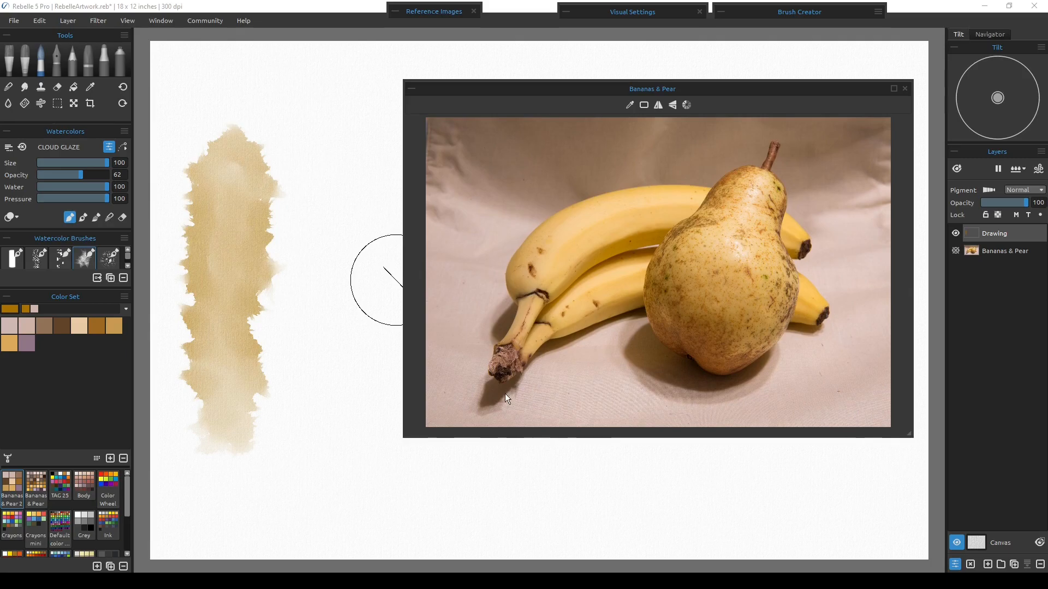
click(629, 105)
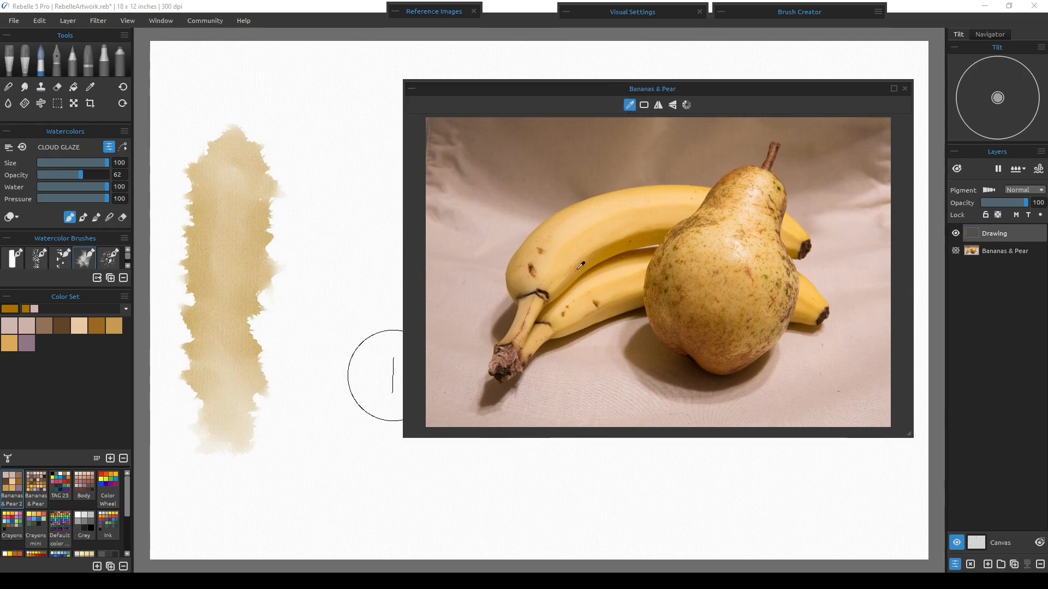
click(501, 374)
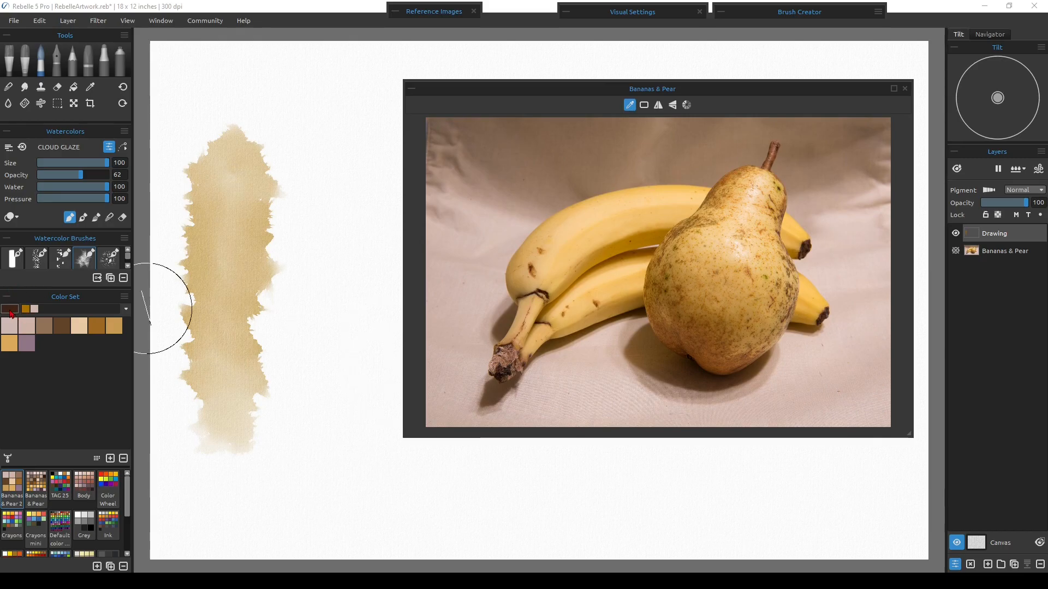
click(584, 223)
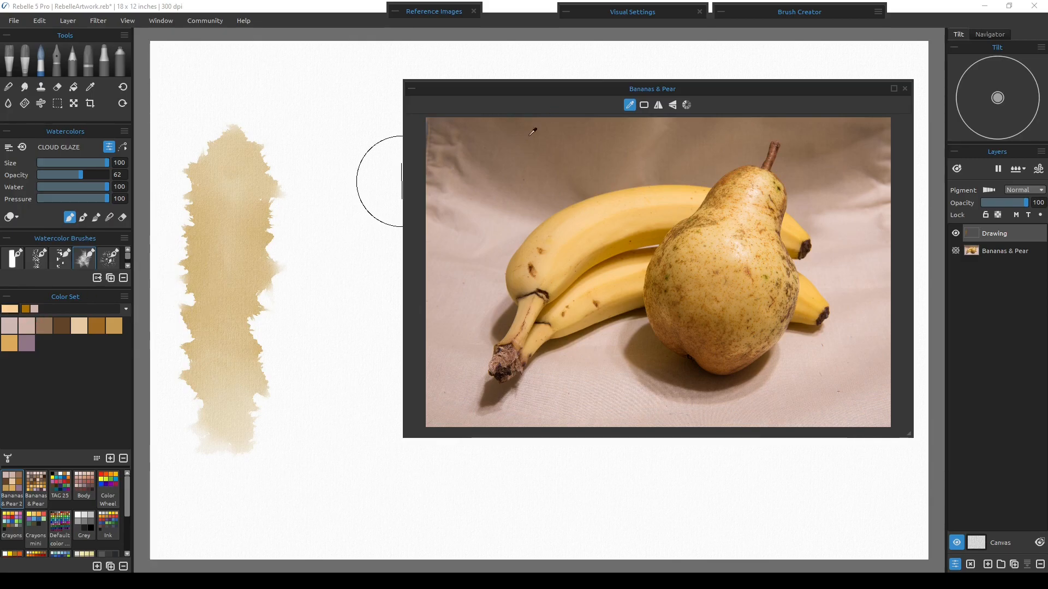
mouse_move(299, 140)
mouse_down()
mouse_move(306, 439)
mouse_move(342, 413)
mouse_move(240, 352)
mouse_move(288, 292)
mouse_move(308, 149)
mouse_move(355, 318)
mouse_move(357, 479)
mouse_up()
click(698, 380)
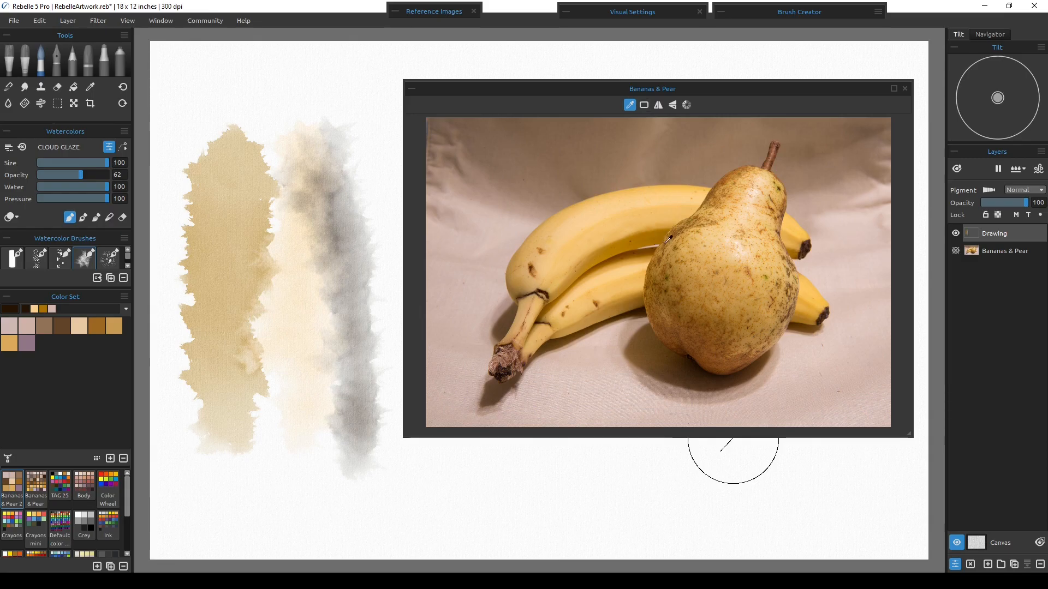
Reposition the reference window, preview its photo in grayscale to examine the tonal values, and switch it back to color.
drag(682, 91, 670, 84)
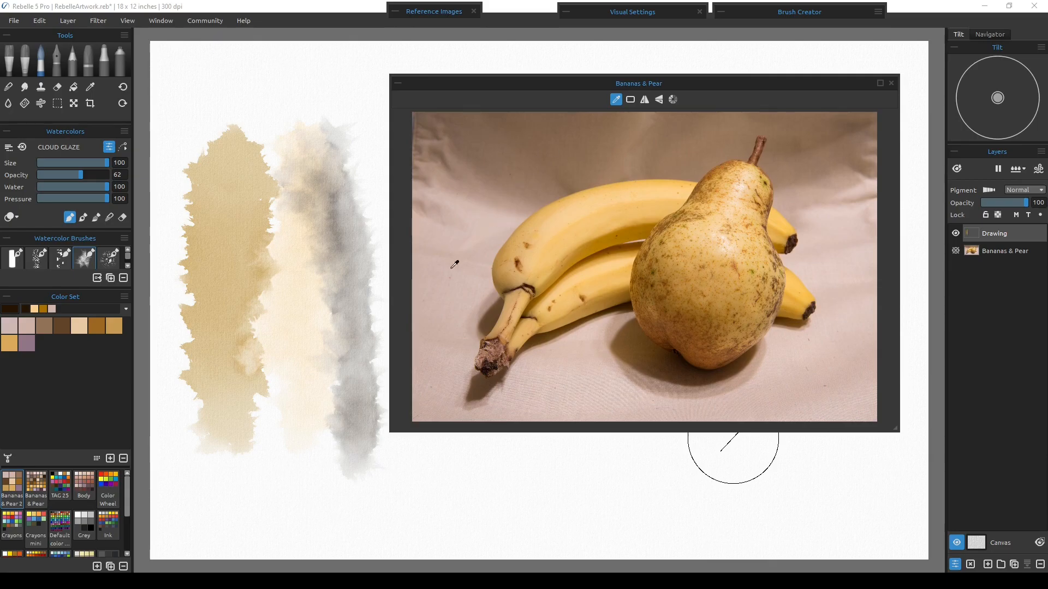
click(673, 100)
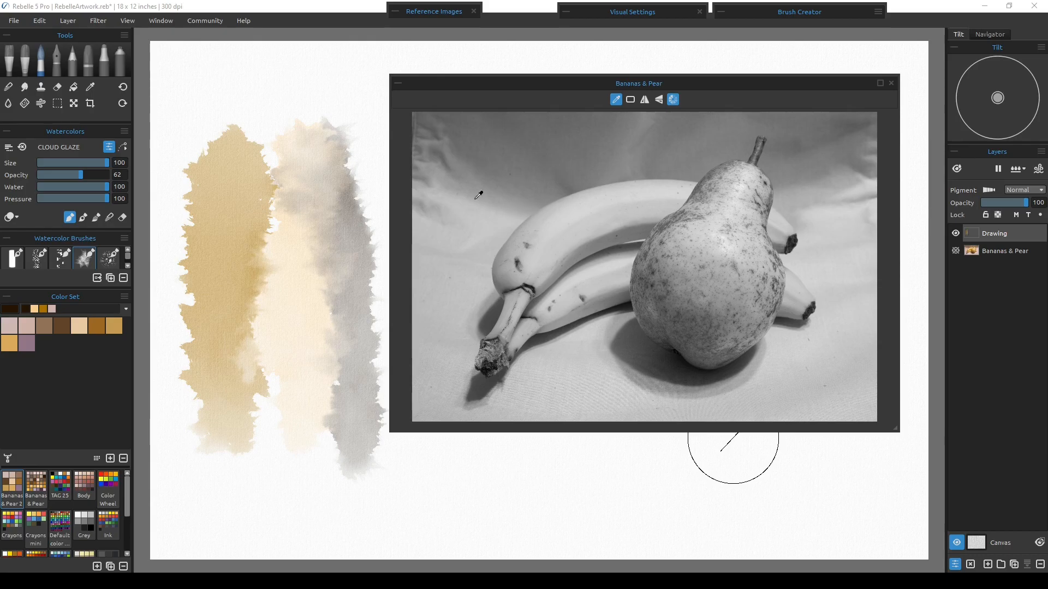
click(673, 102)
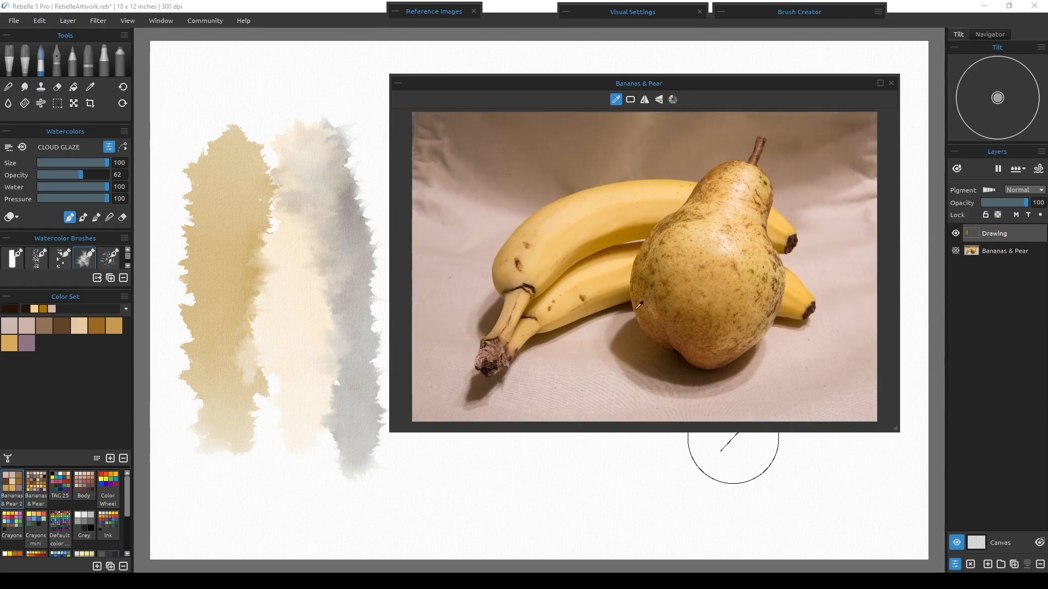